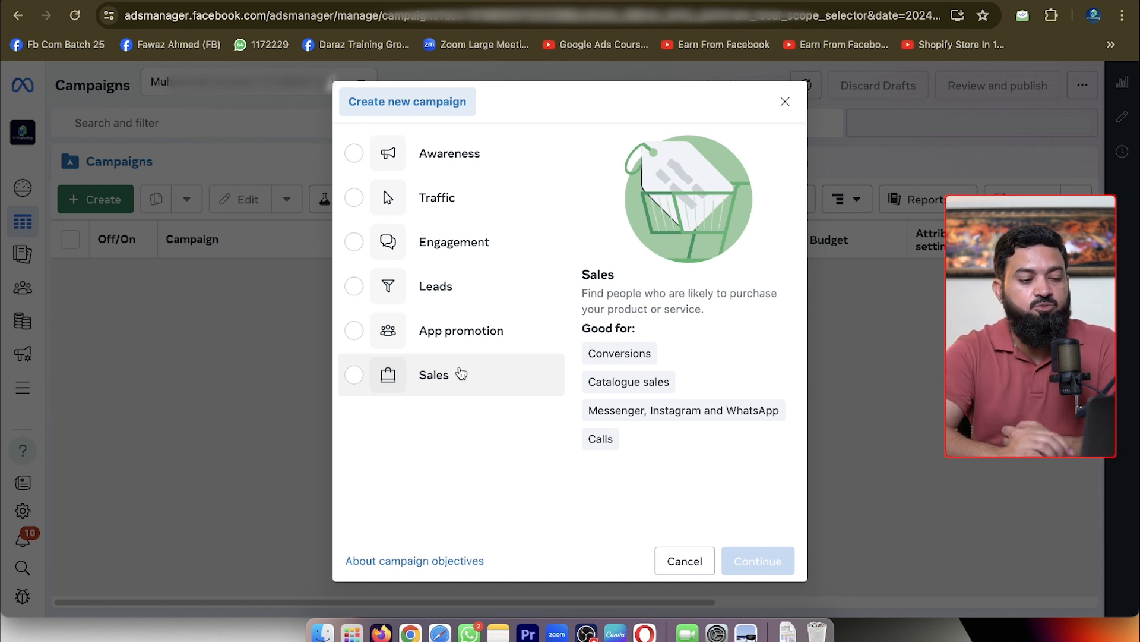
Create a manual campaign with the Engagement objective and proceed to its ad set settings
click(397, 244)
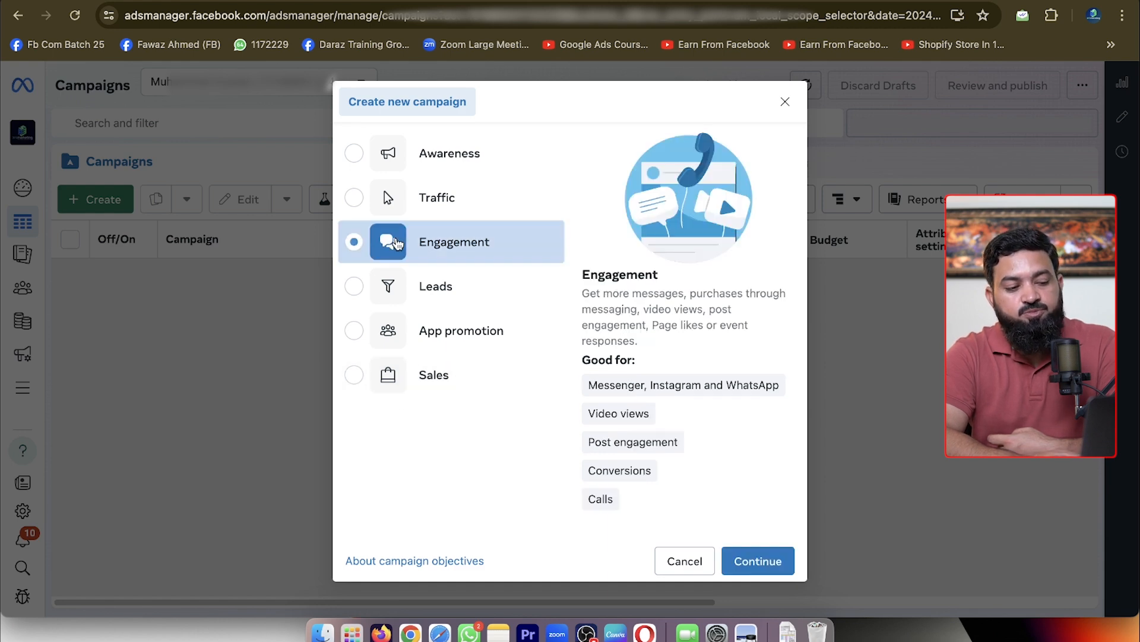
click(767, 563)
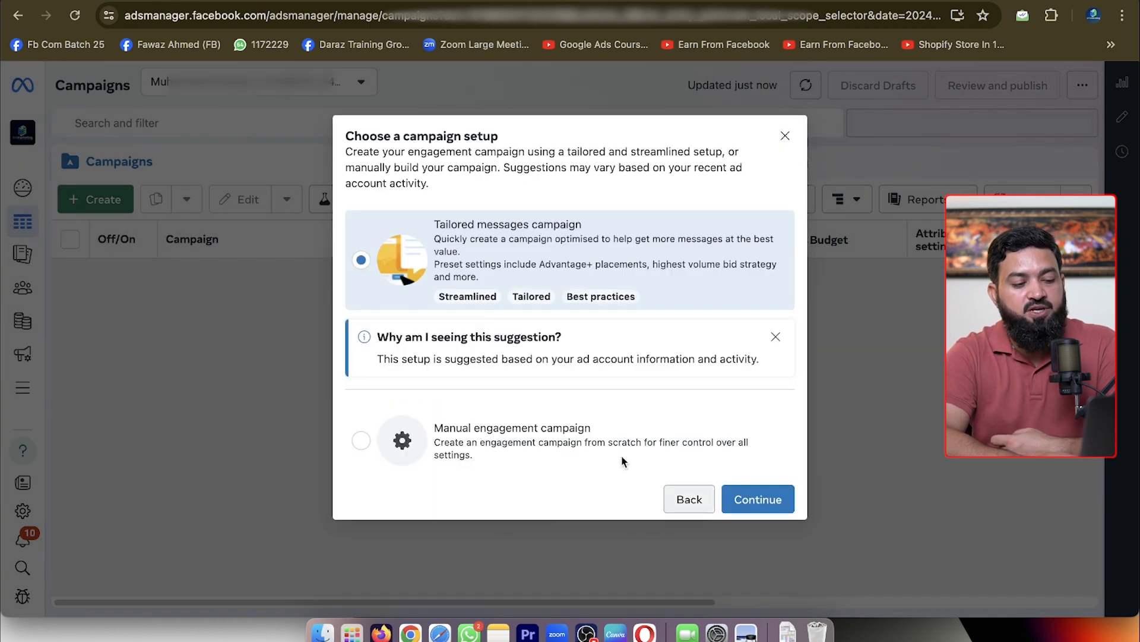
click(516, 438)
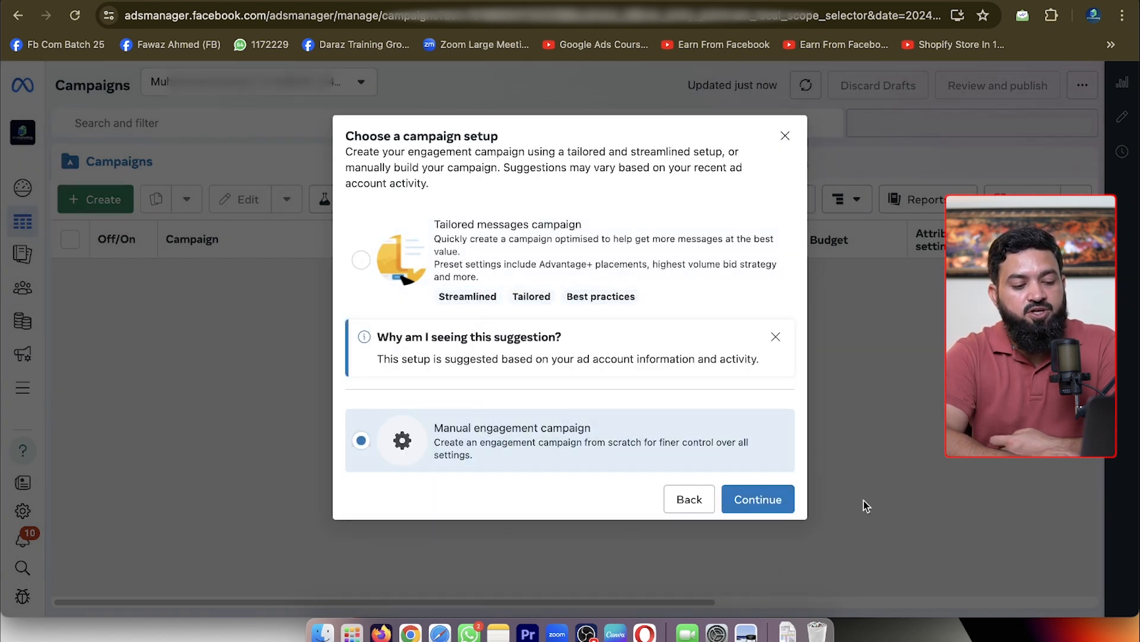
click(770, 500)
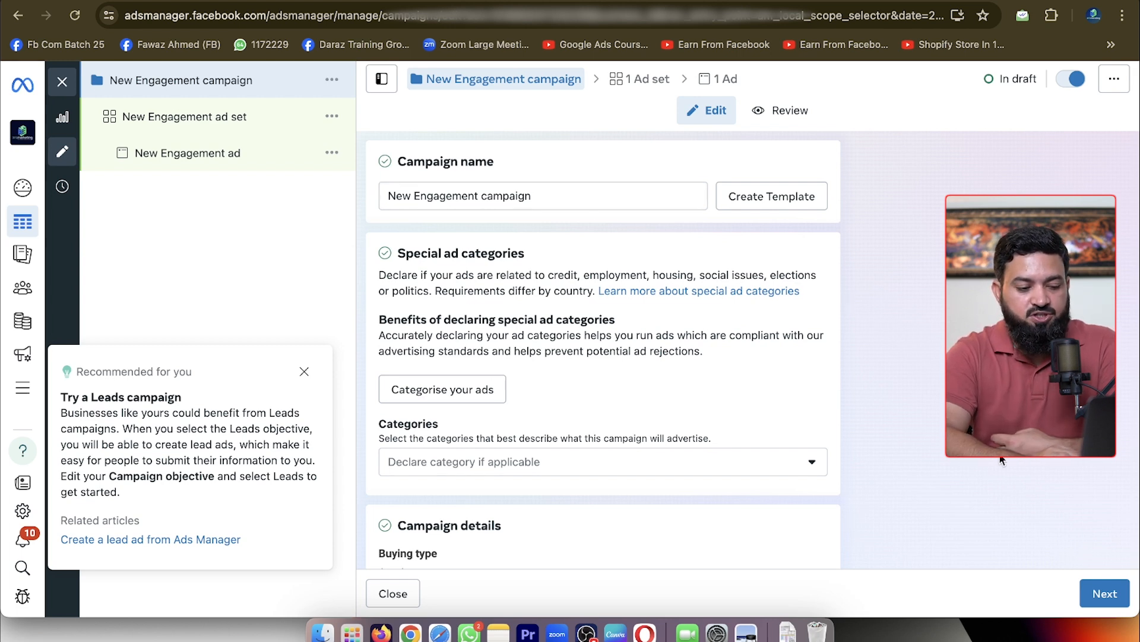
scroll(742, 445, down, 6)
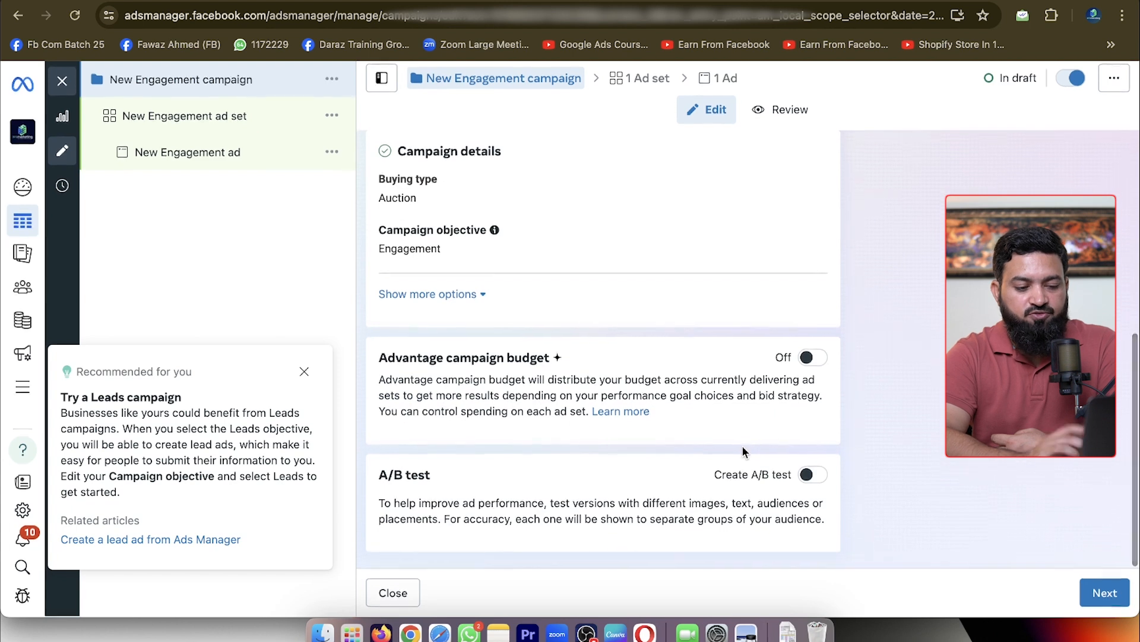
click(1115, 591)
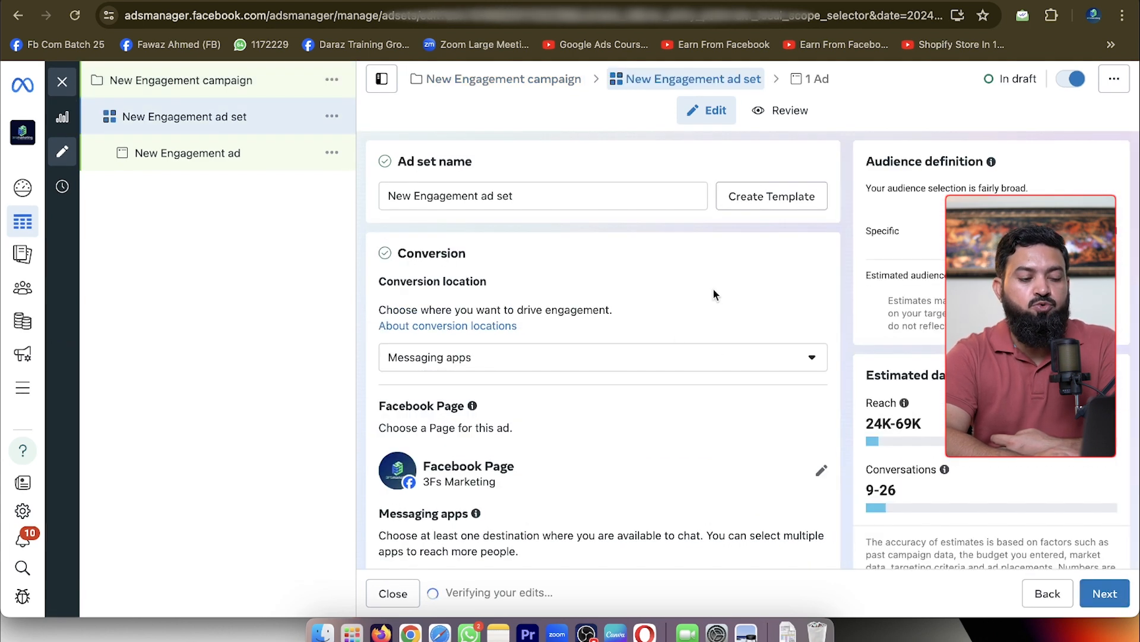
Set the ad set's conversion location to On your ad and the engagement type to Post engagement
click(711, 367)
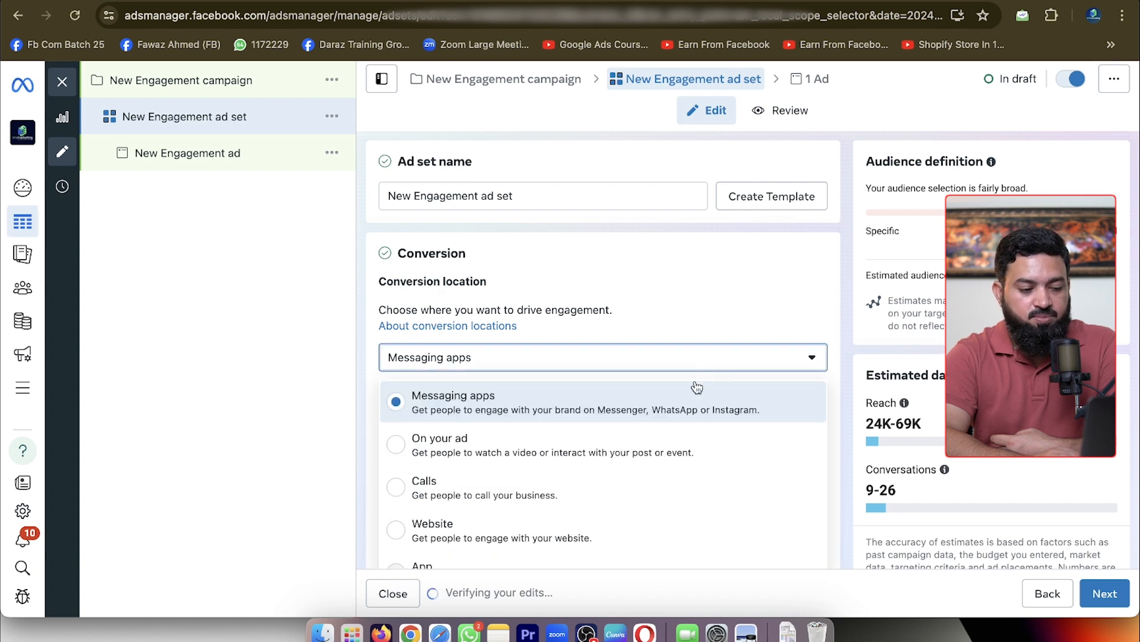
click(669, 448)
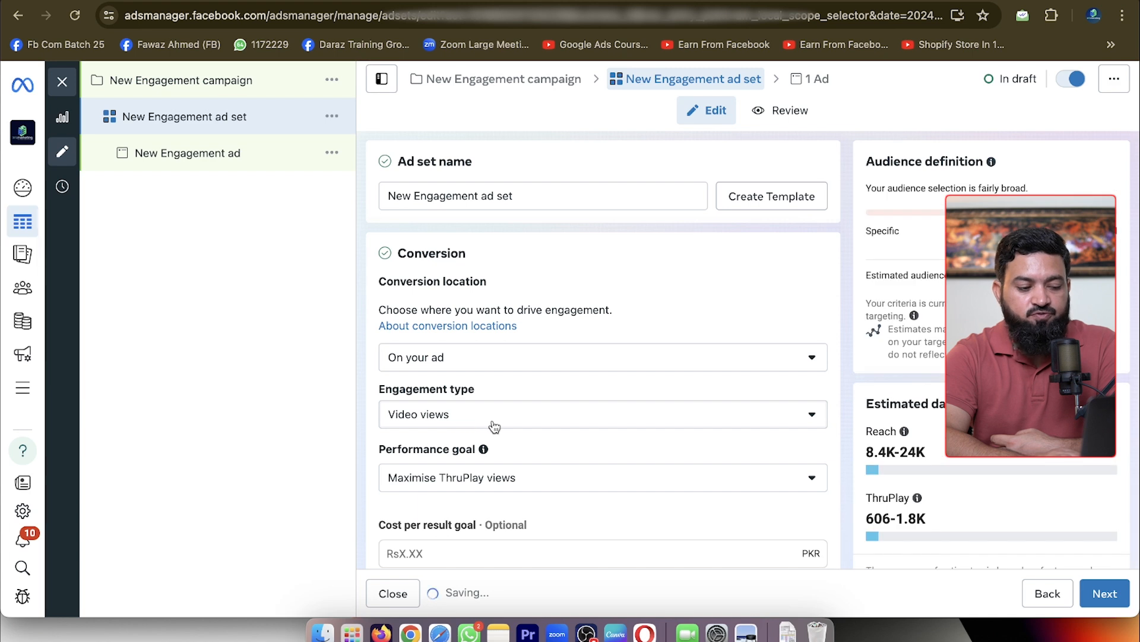
click(491, 425)
click(494, 486)
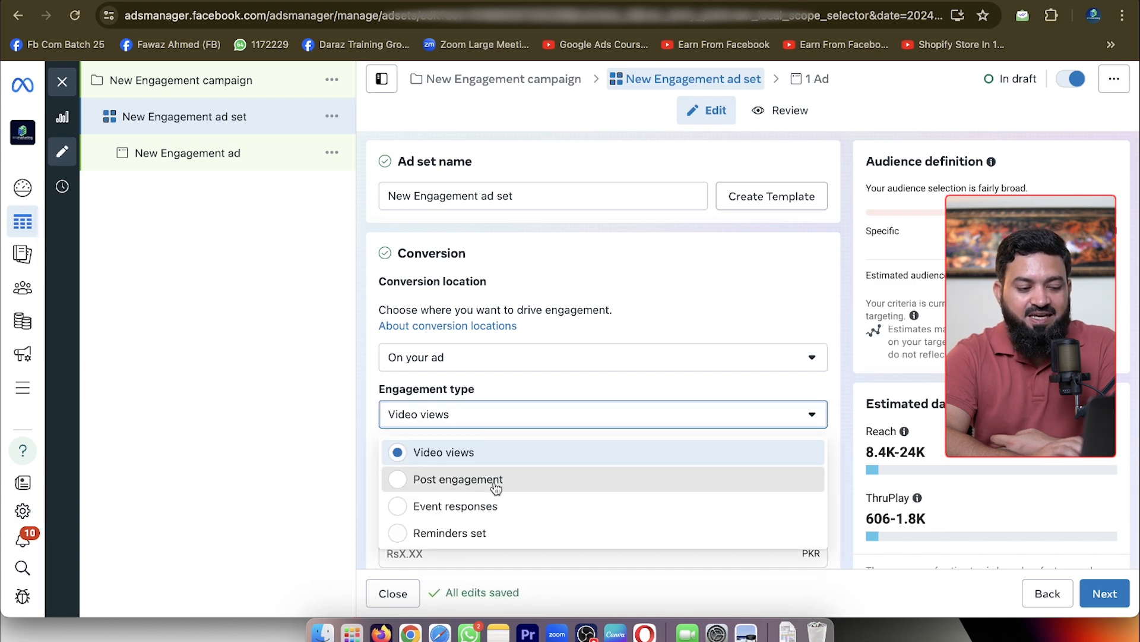
scroll(726, 296, down, 3)
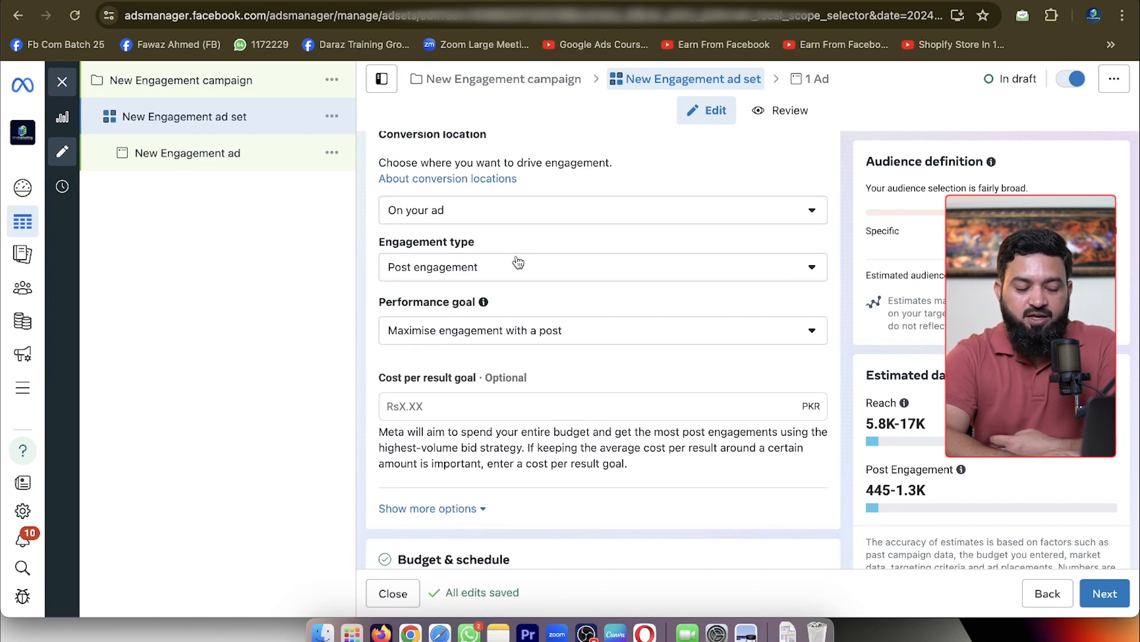
click(498, 277)
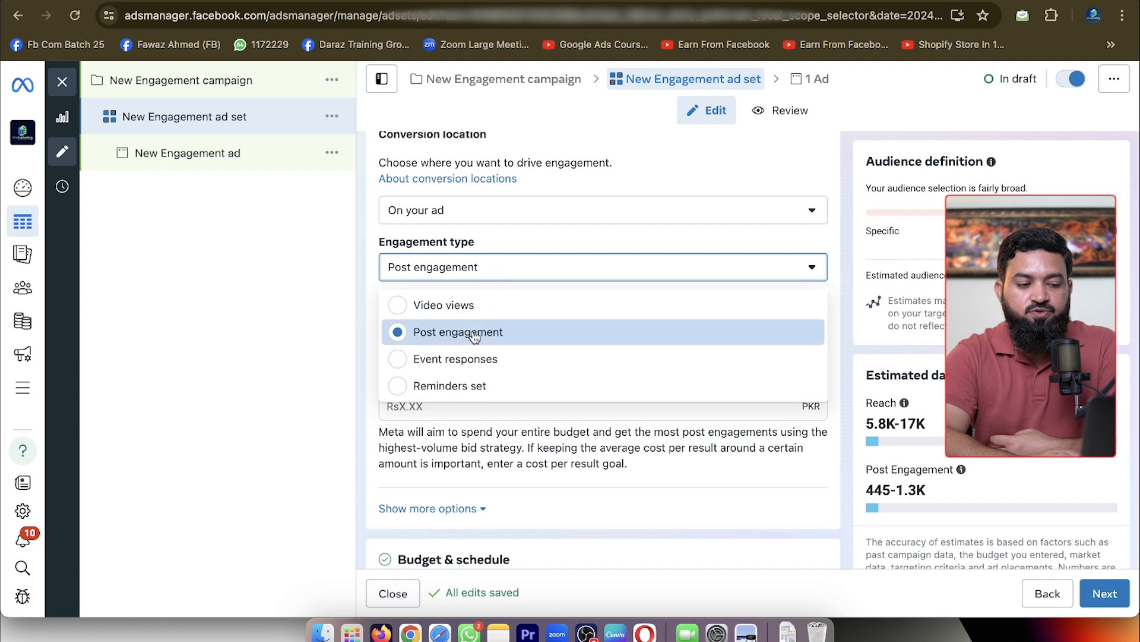
click(559, 237)
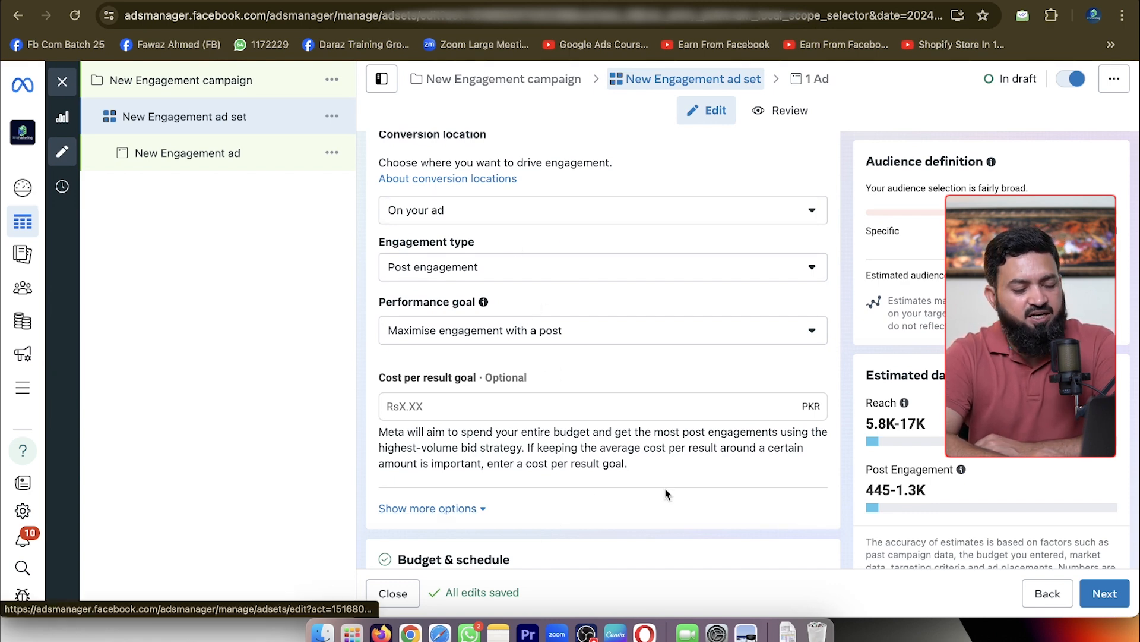
Set the conversion location to Messaging apps and choose the instructor's "Learn with" Page as the Facebook Page
click(766, 210)
click(665, 248)
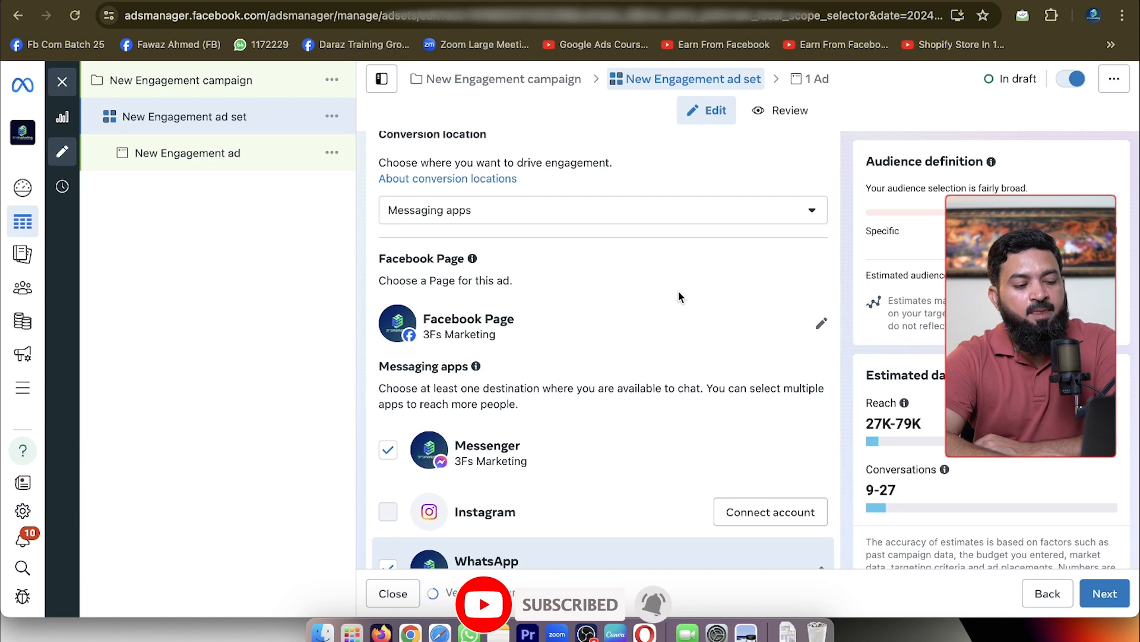
click(823, 326)
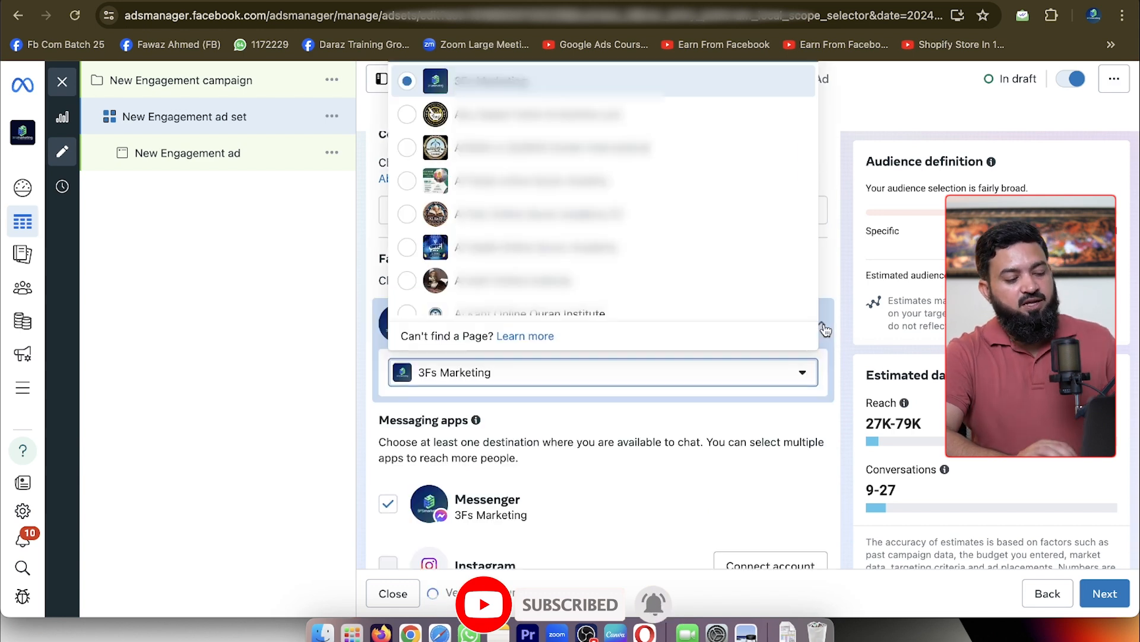
text(fawaz)
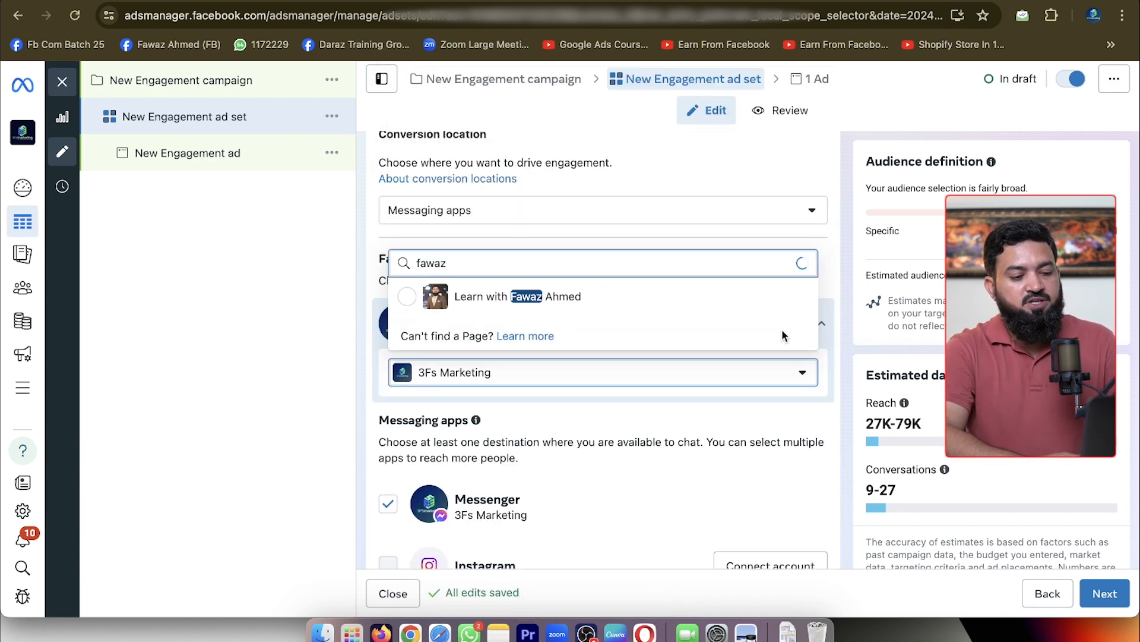
click(713, 296)
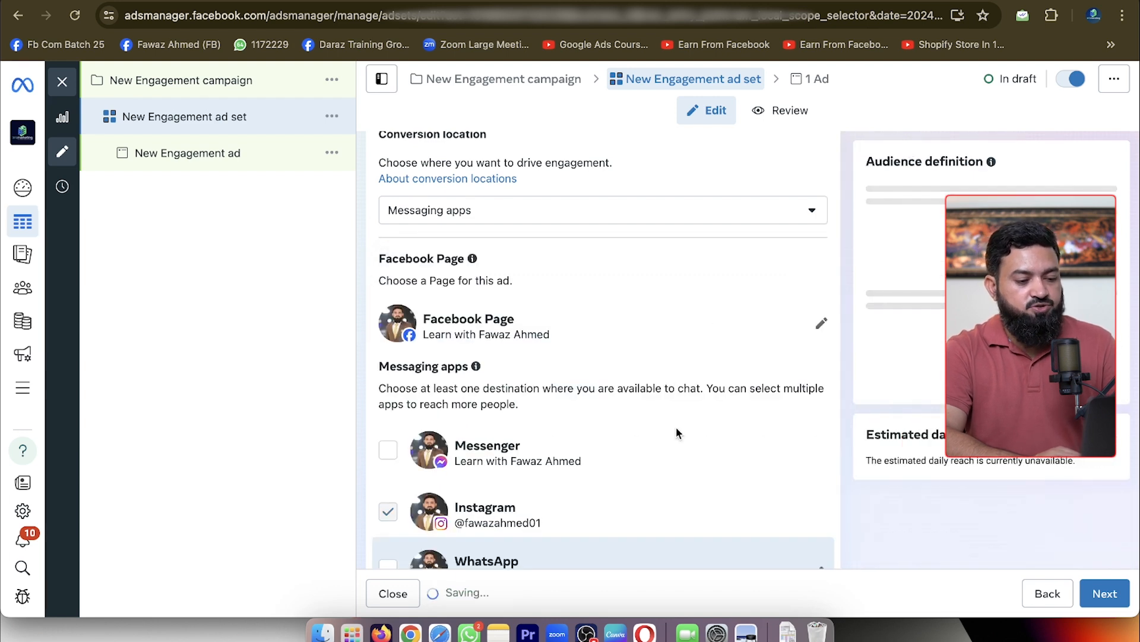
Enable WhatsApp as a messaging destination and check the list of connected WhatsApp numbers
scroll(675, 426, down, 3)
click(388, 362)
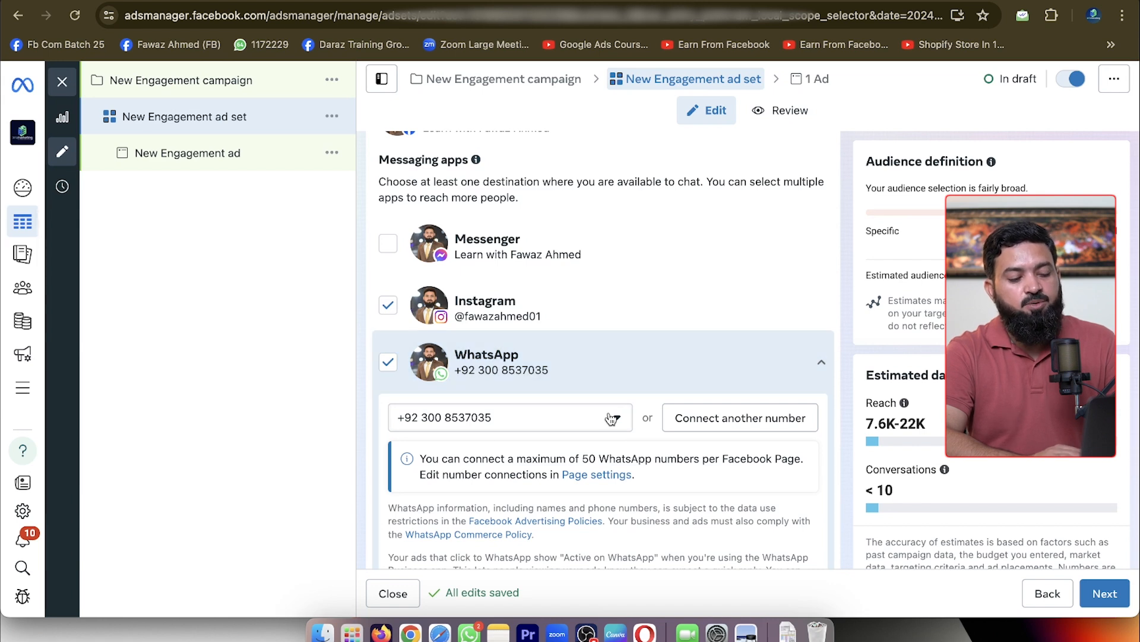
click(611, 418)
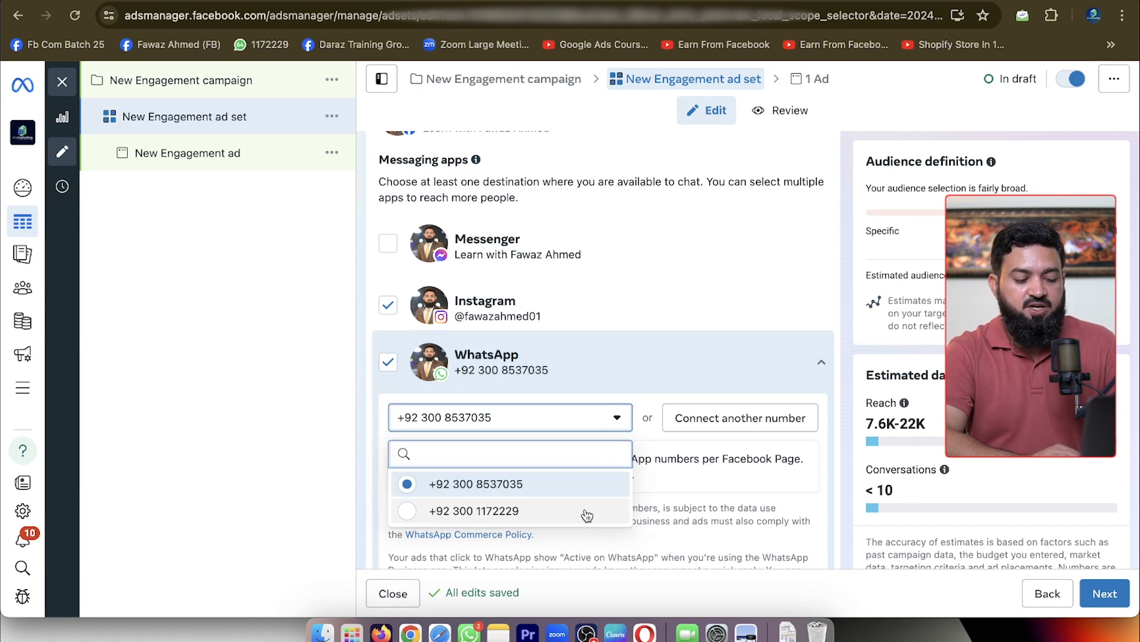
click(357, 429)
Set the ad set's daily budget to Rs1,000, keeping the Daily budget type
scroll(701, 297, down, 5)
scroll(701, 298, down, 4)
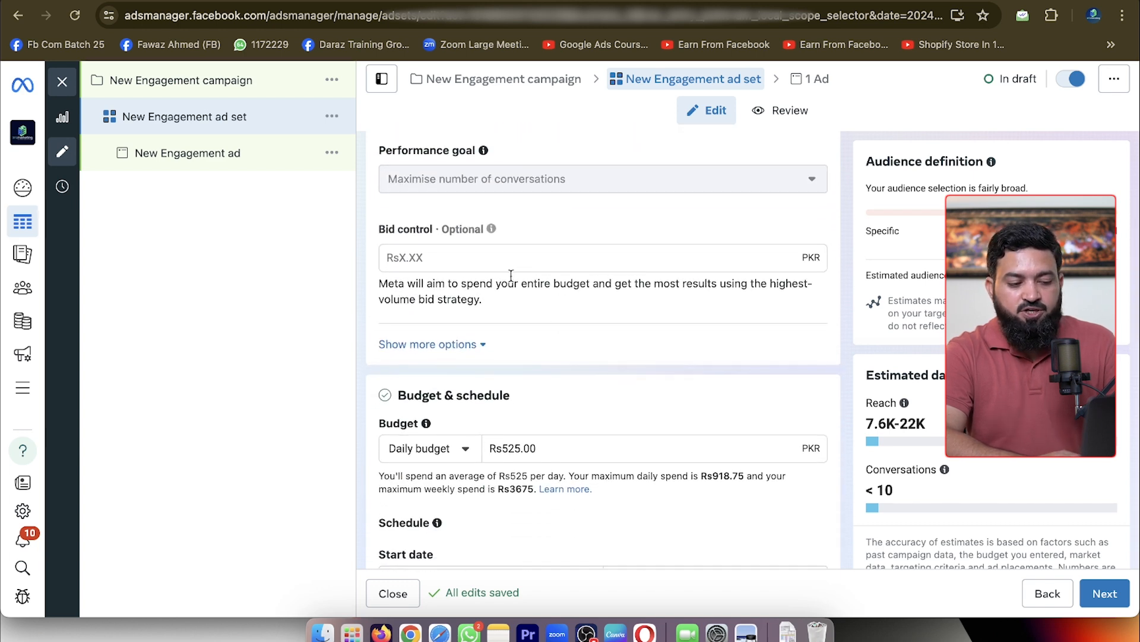
scroll(572, 301, down, 4)
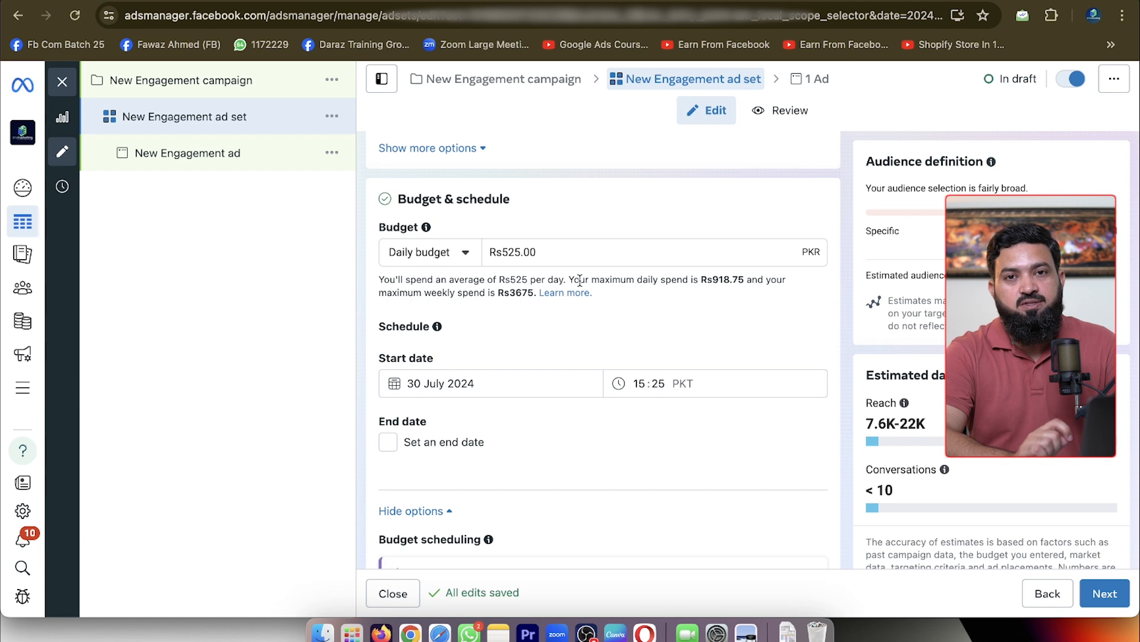
click(430, 255)
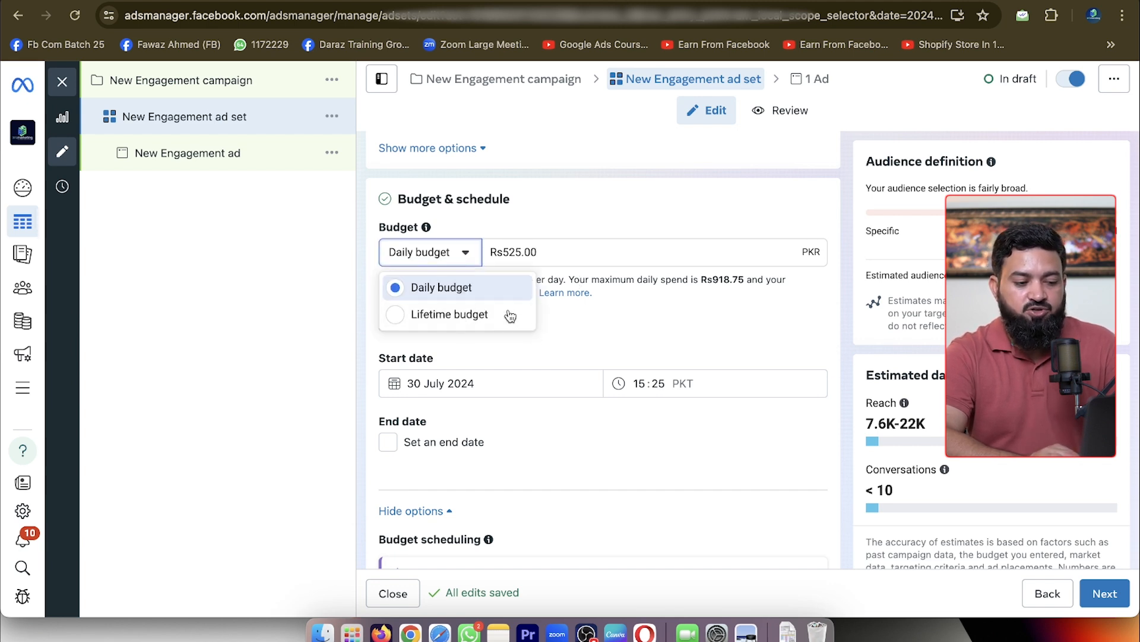
click(563, 350)
drag(522, 253, 498, 249)
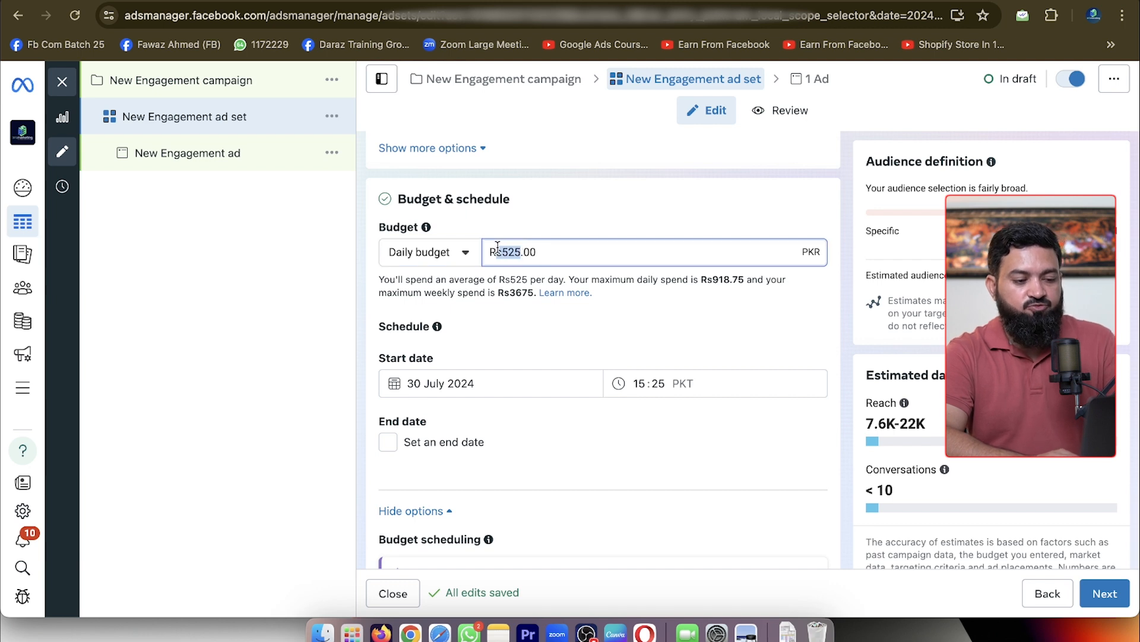
text(1000)
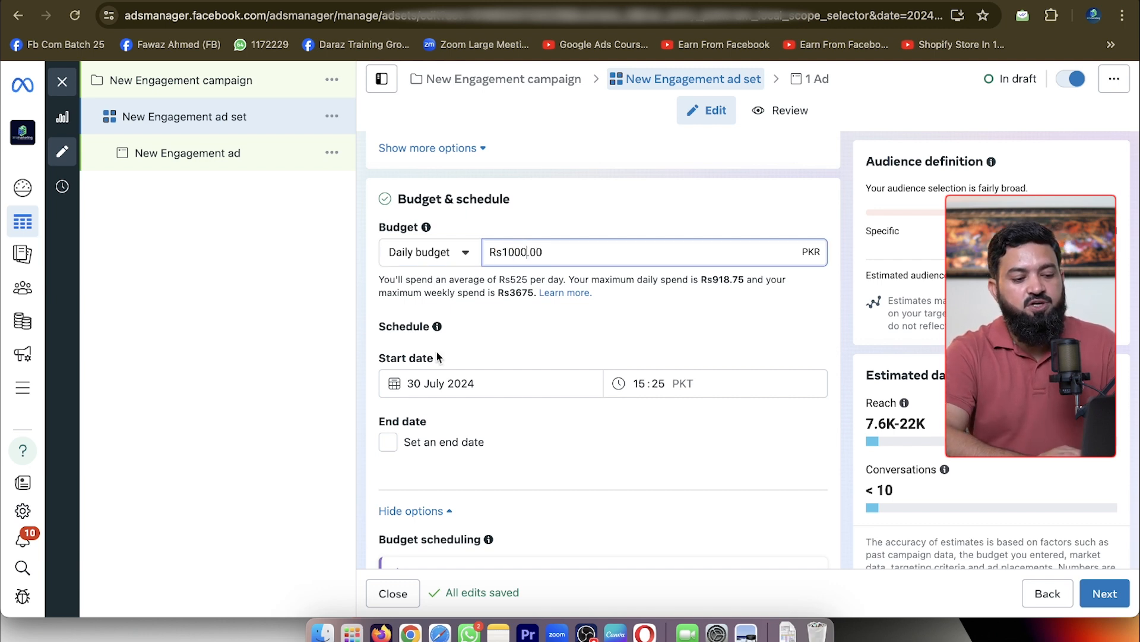
Add an end date of 6 August 2024 to the ad set's schedule
click(443, 378)
click(634, 453)
click(440, 451)
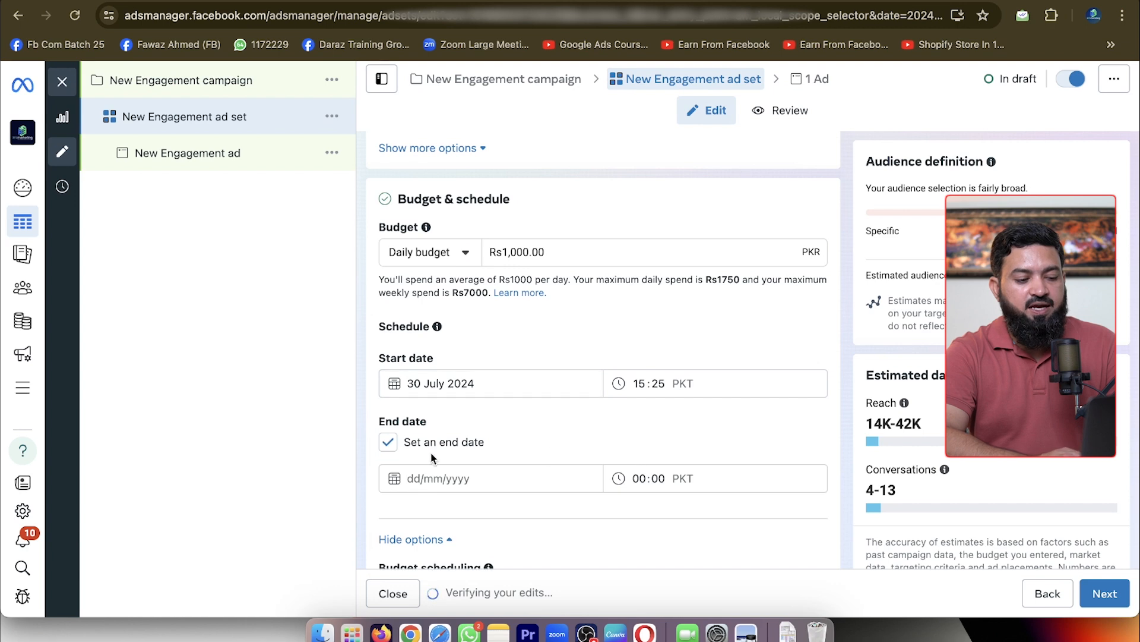
click(418, 474)
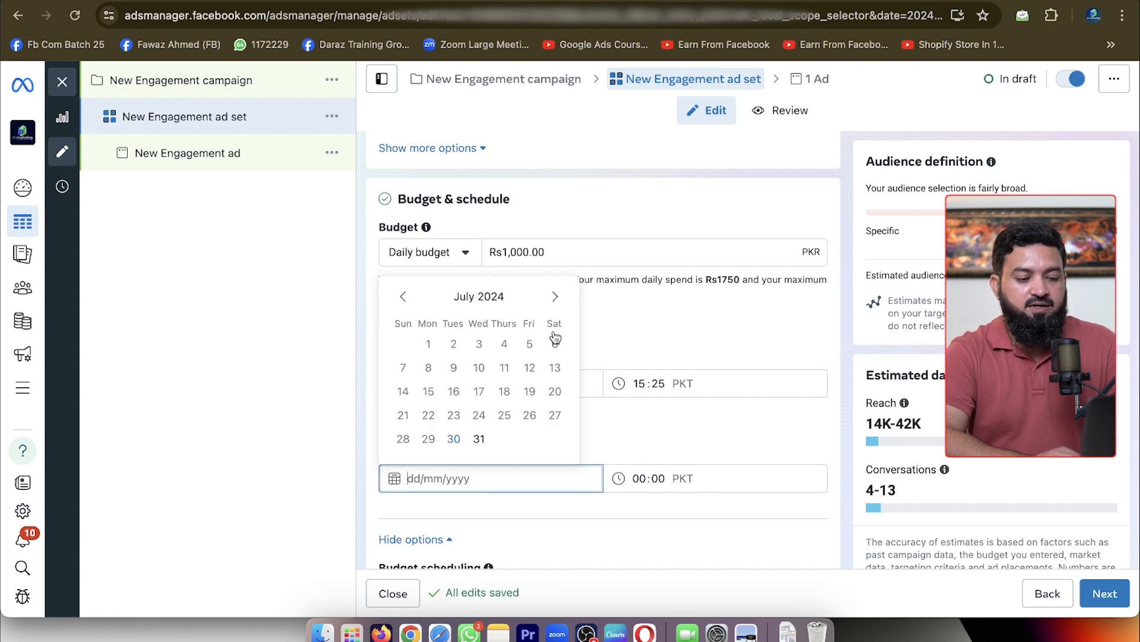
click(557, 297)
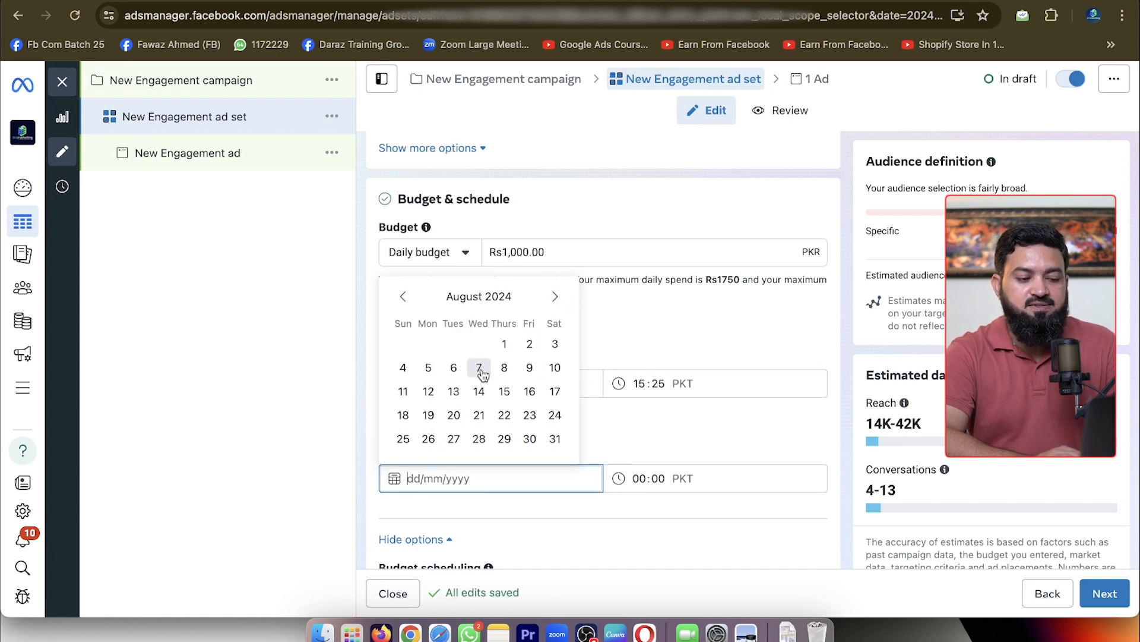
click(454, 367)
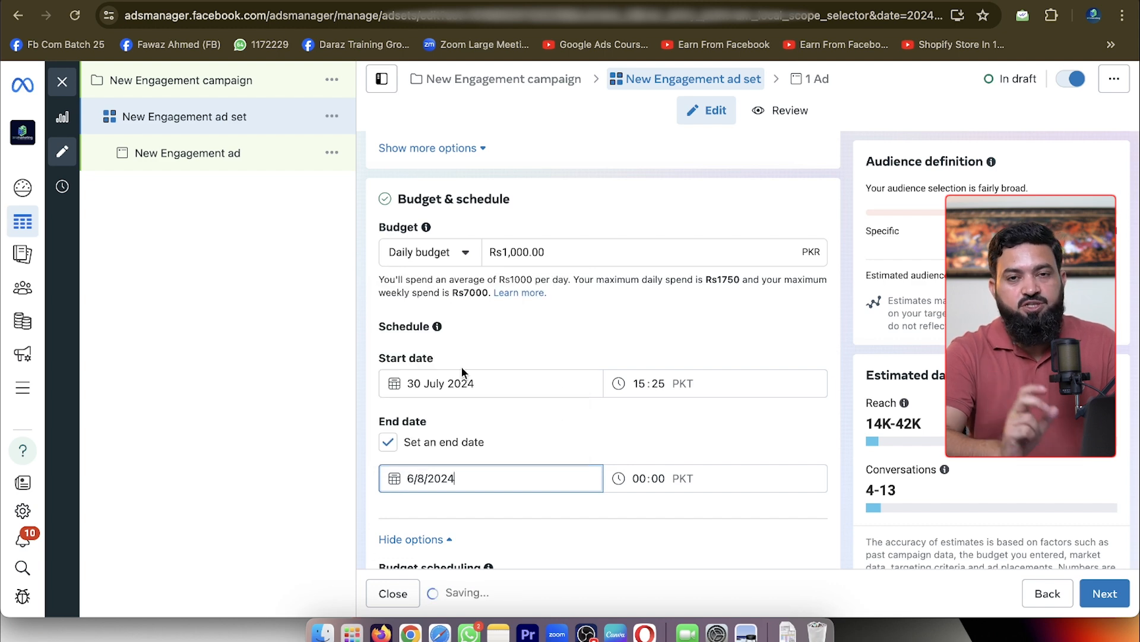
click(632, 347)
Replace Pakistan with the country United States in the audience locations
scroll(634, 347, down, 2)
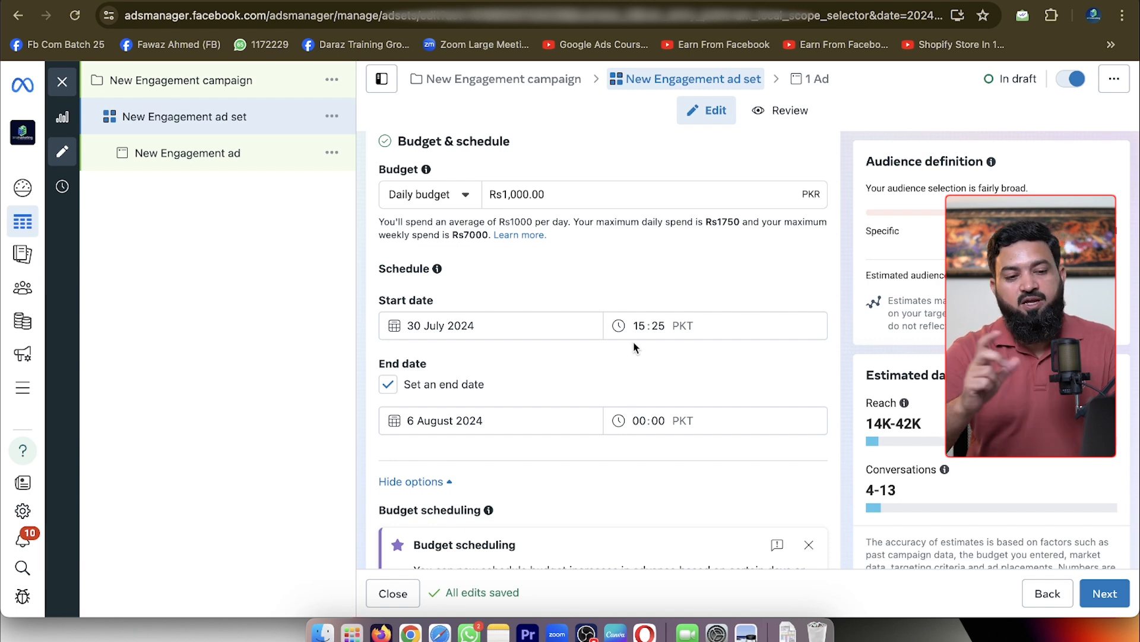
scroll(675, 368, down, 10)
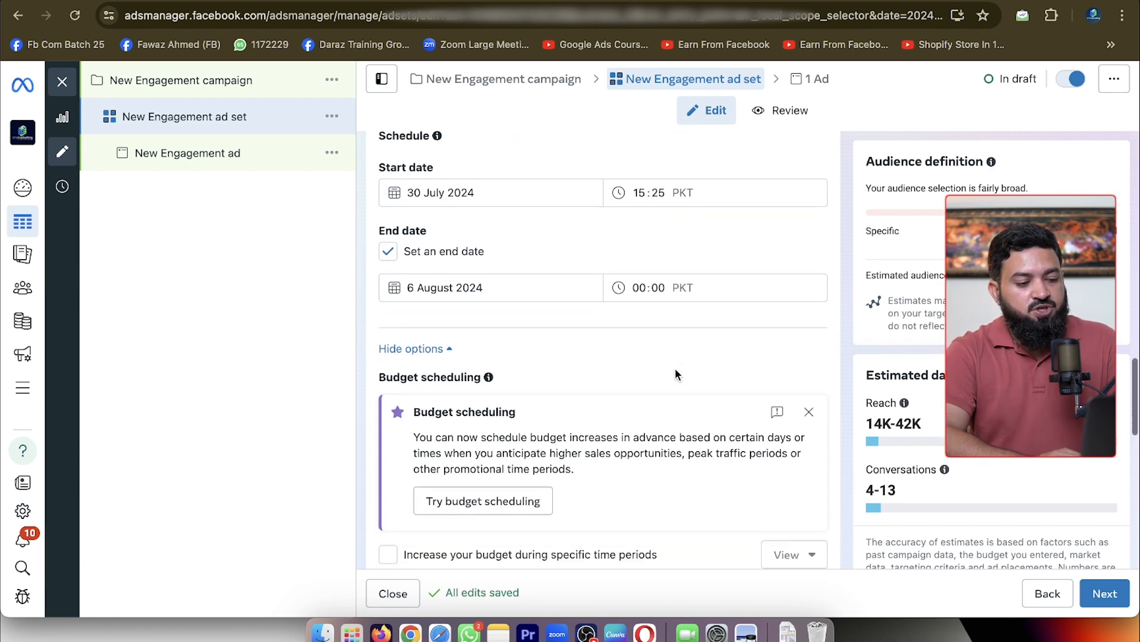
scroll(675, 374, down, 3)
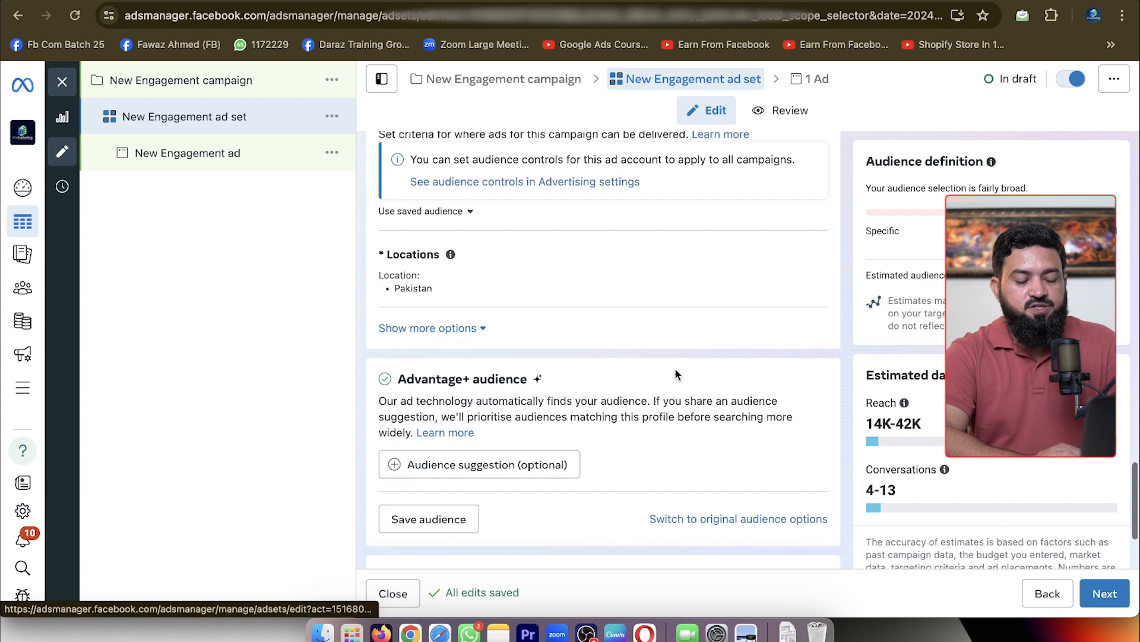
click(809, 260)
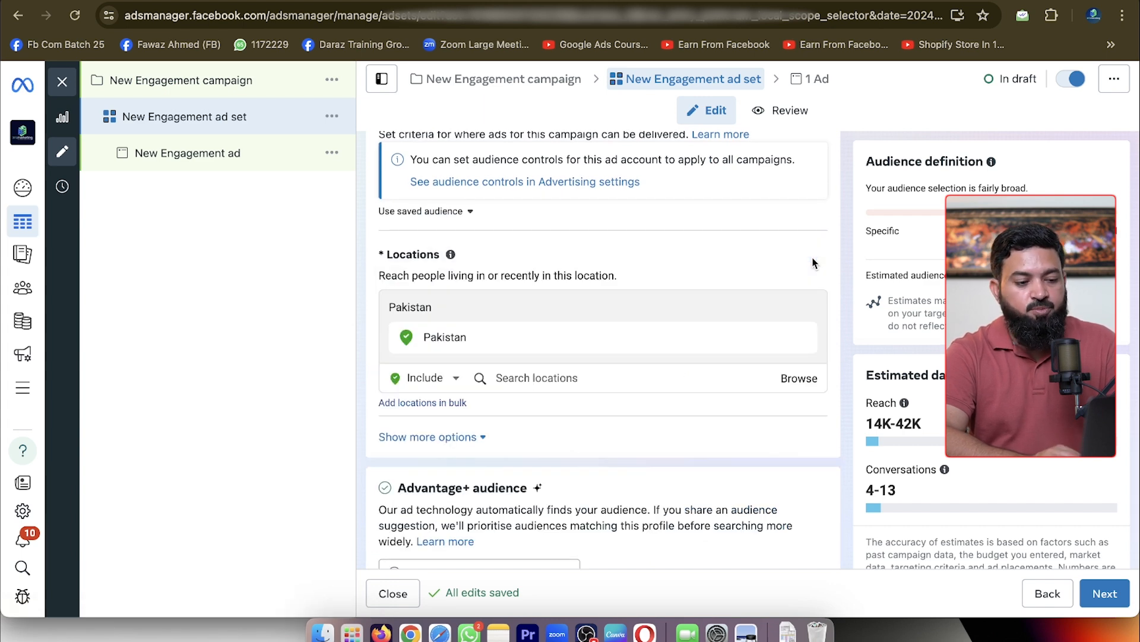
click(802, 338)
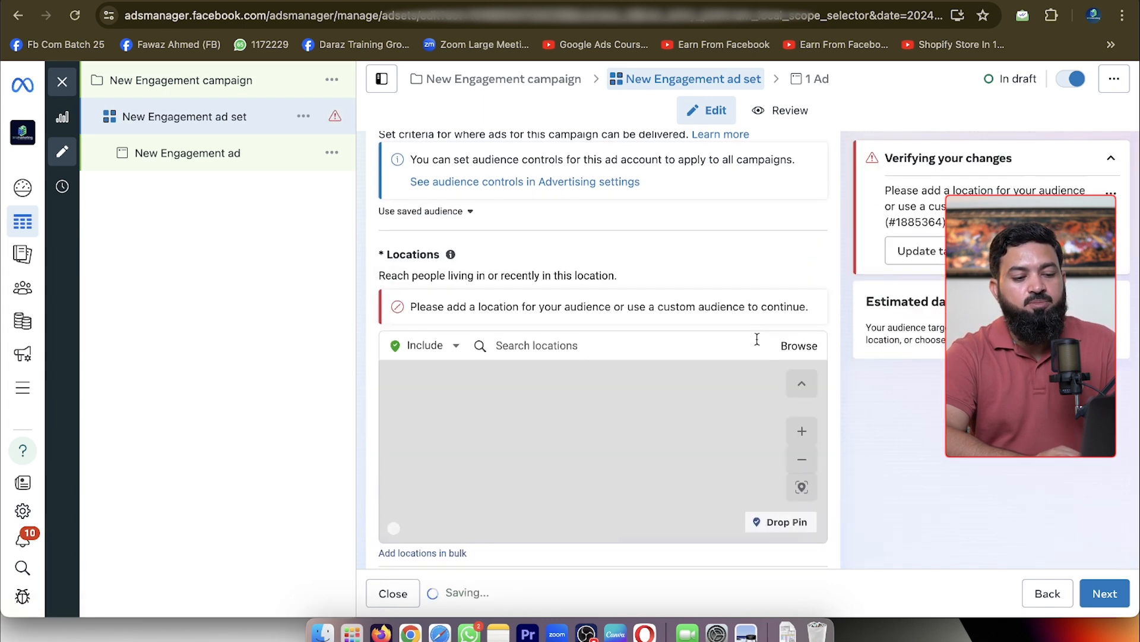
click(728, 342)
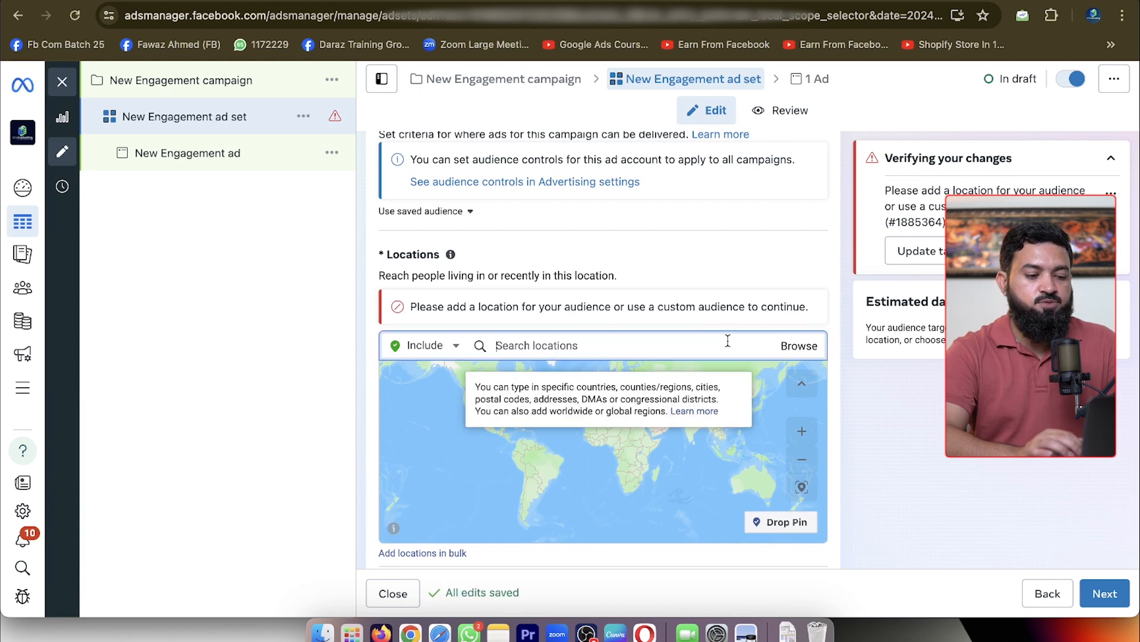
text(united states)
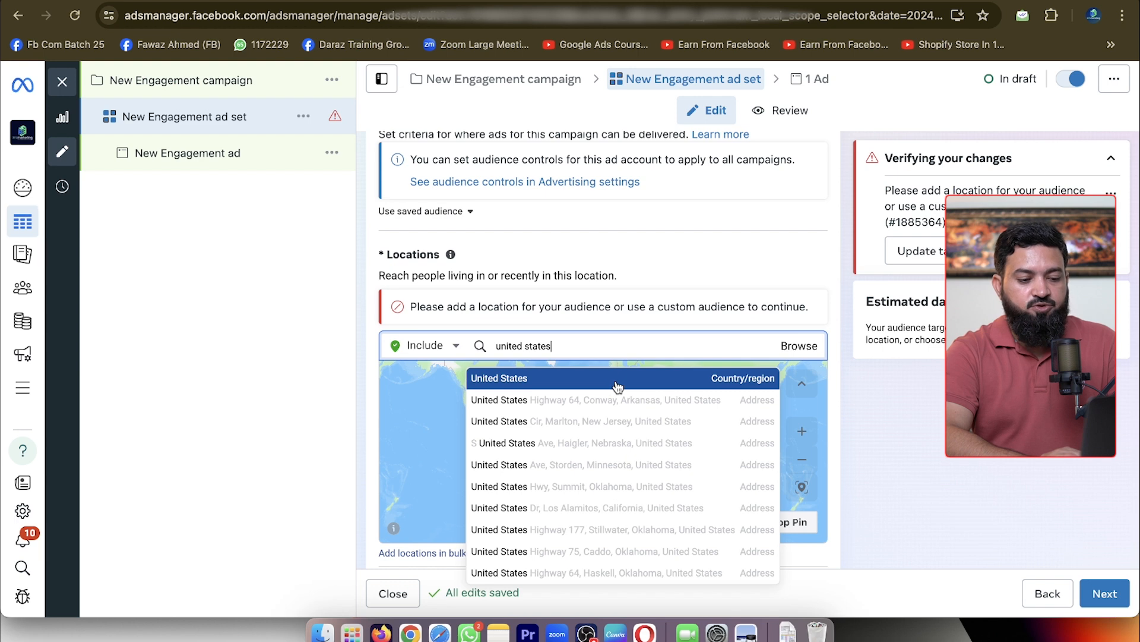
click(618, 387)
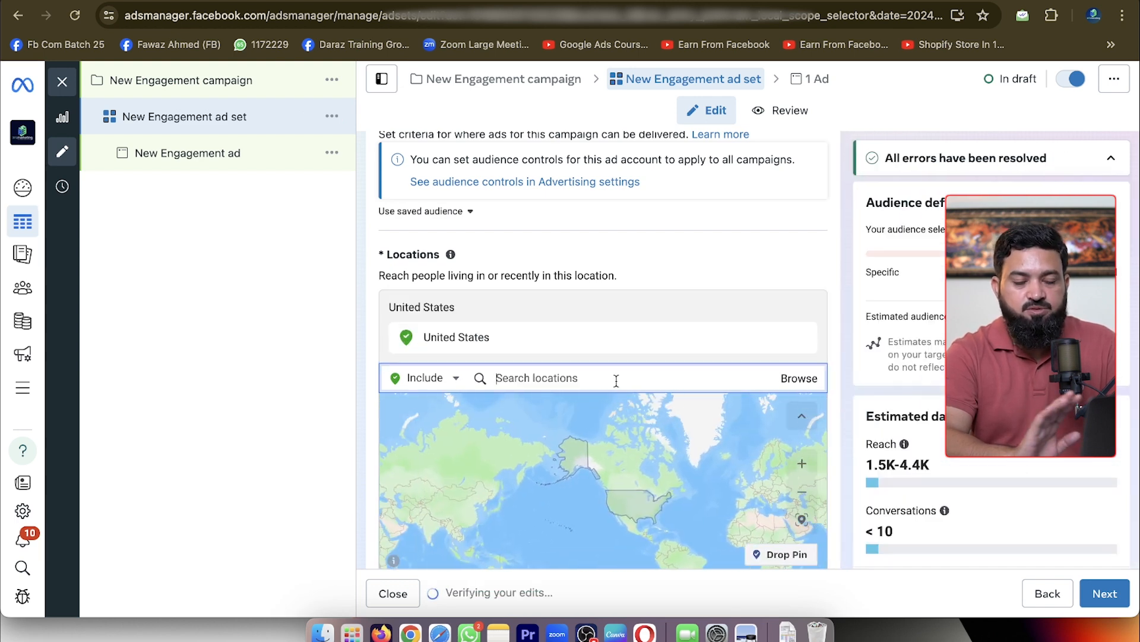
Switch the ad set from Advantage+ audience to the original audience options
scroll(682, 349, down, 8)
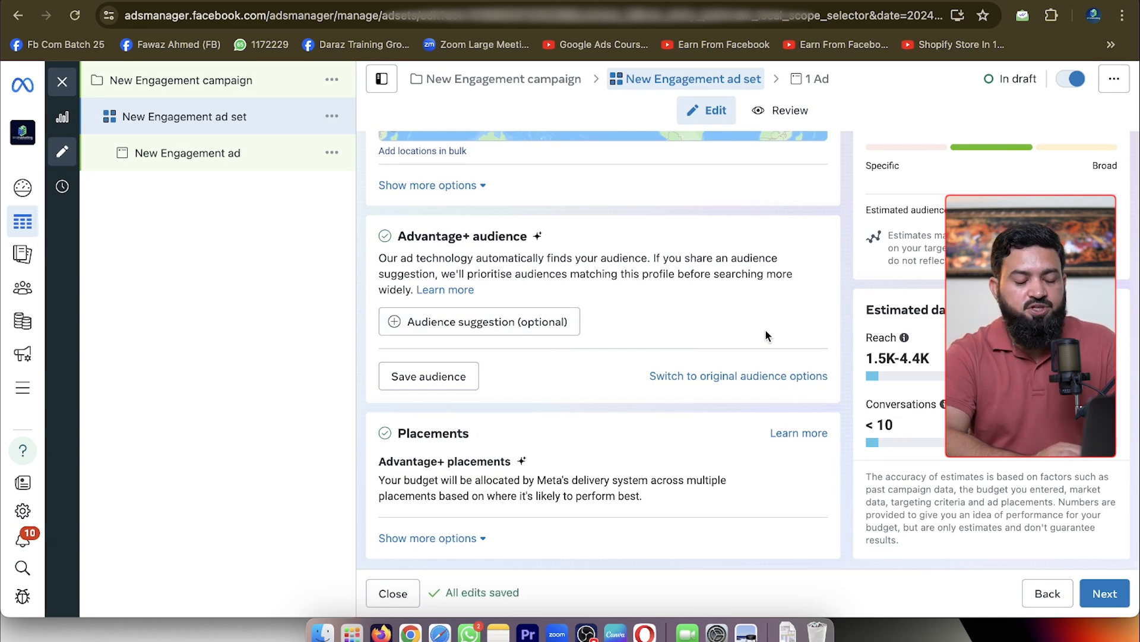
click(694, 380)
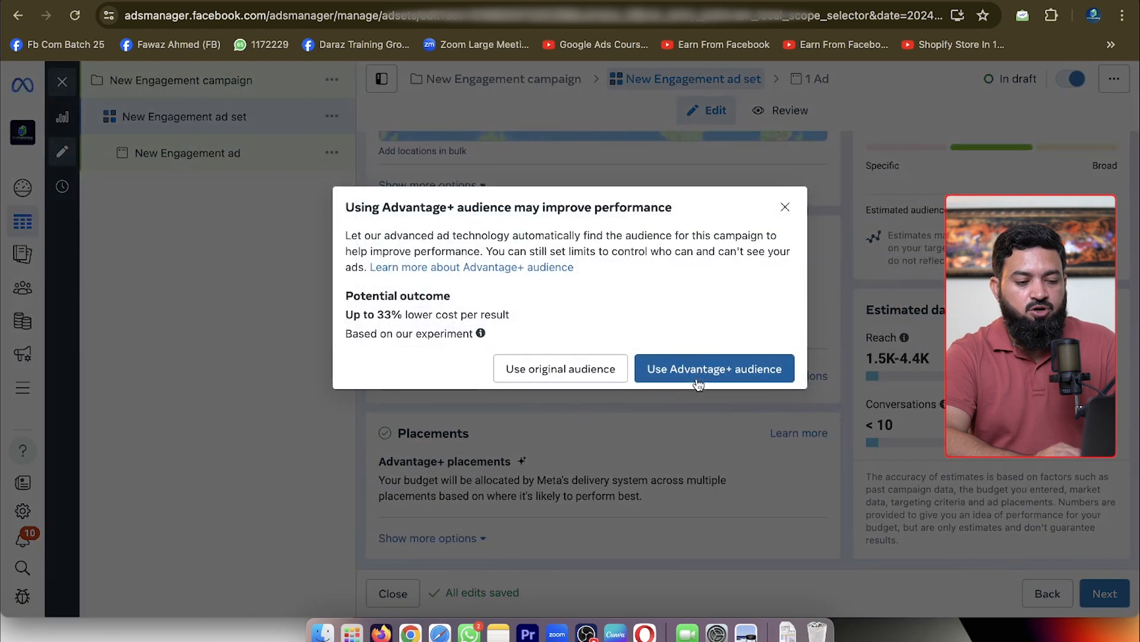
click(579, 376)
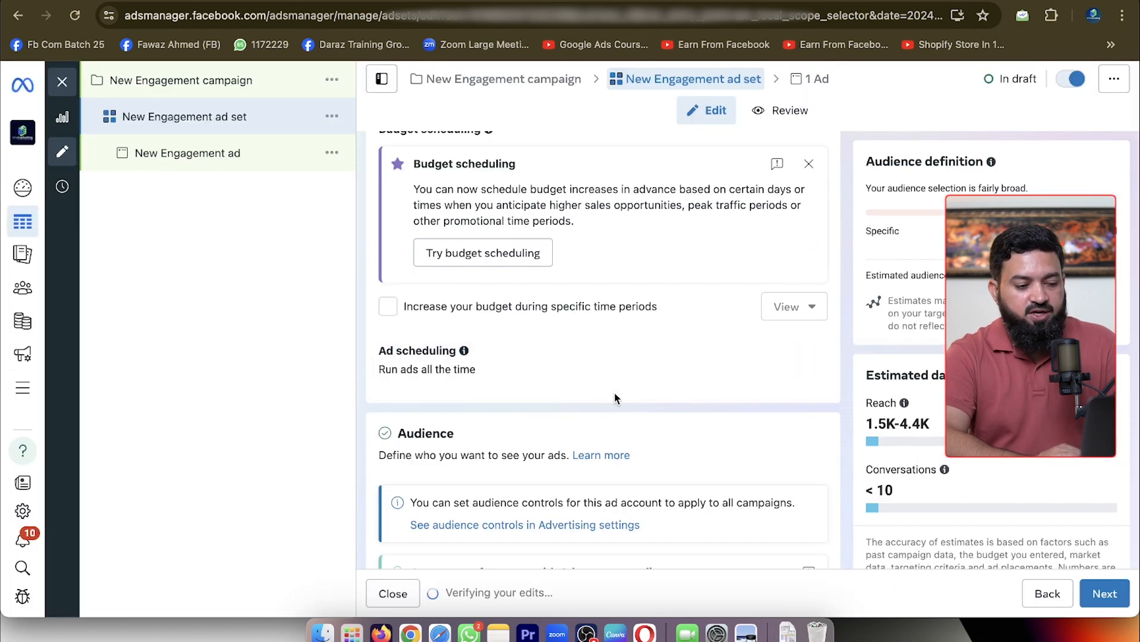
Add parents with pre-schoolers (3-5), primary school-age children (6-8), pre-teens (9-12) and teenagers (13-17) to the detailed targeting
scroll(613, 395, down, 8)
scroll(615, 393, down, 10)
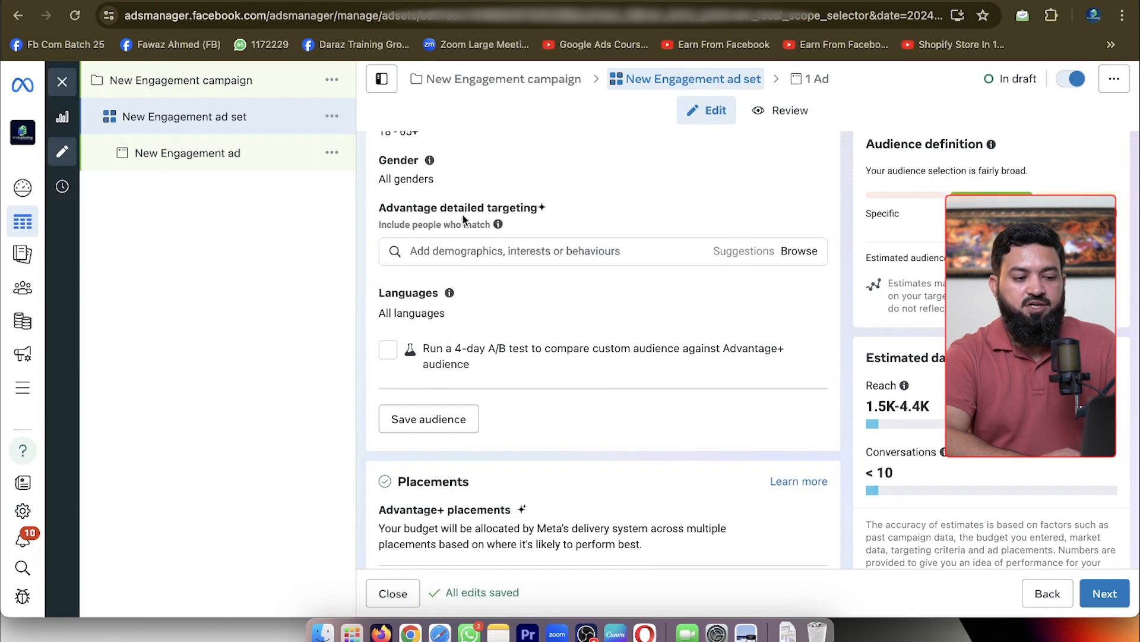
mouse_move(499, 225)
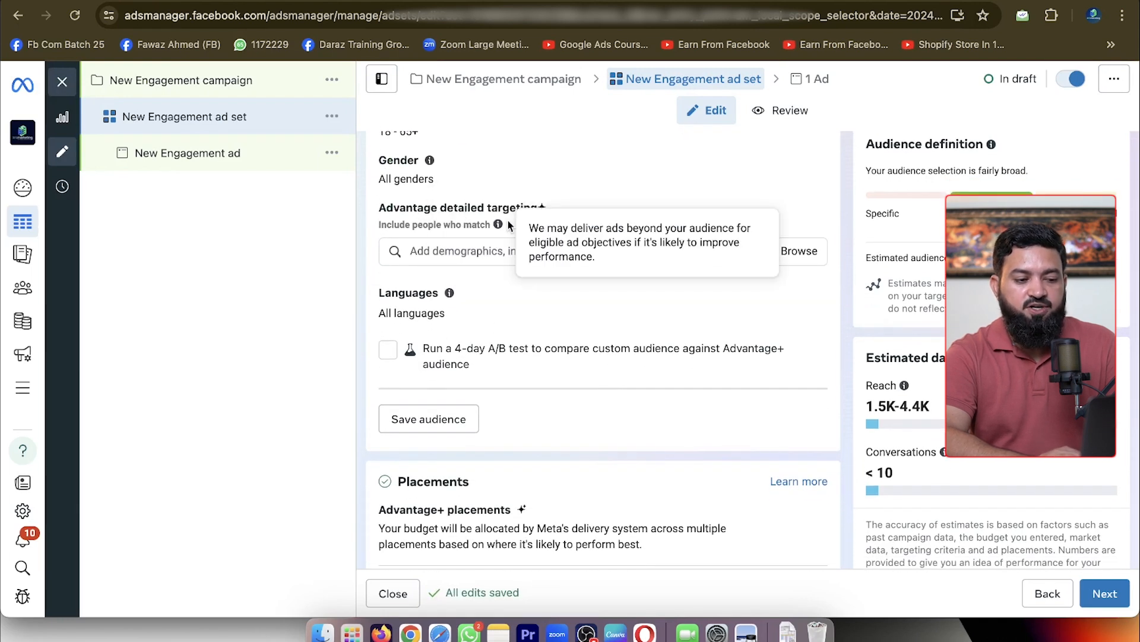
click(481, 253)
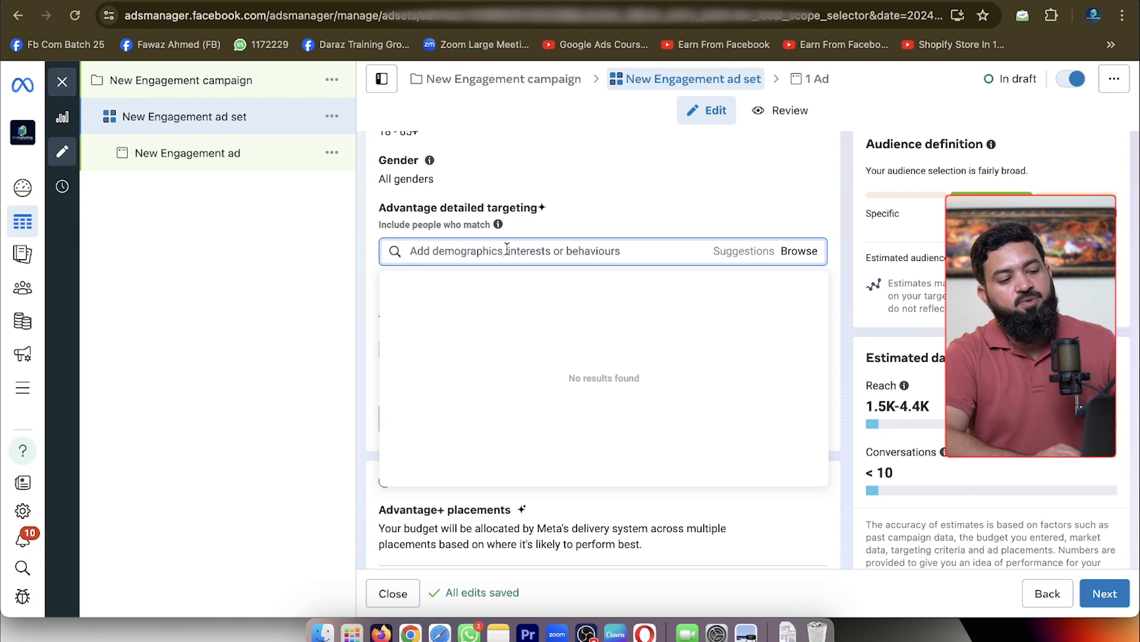
text(parents)
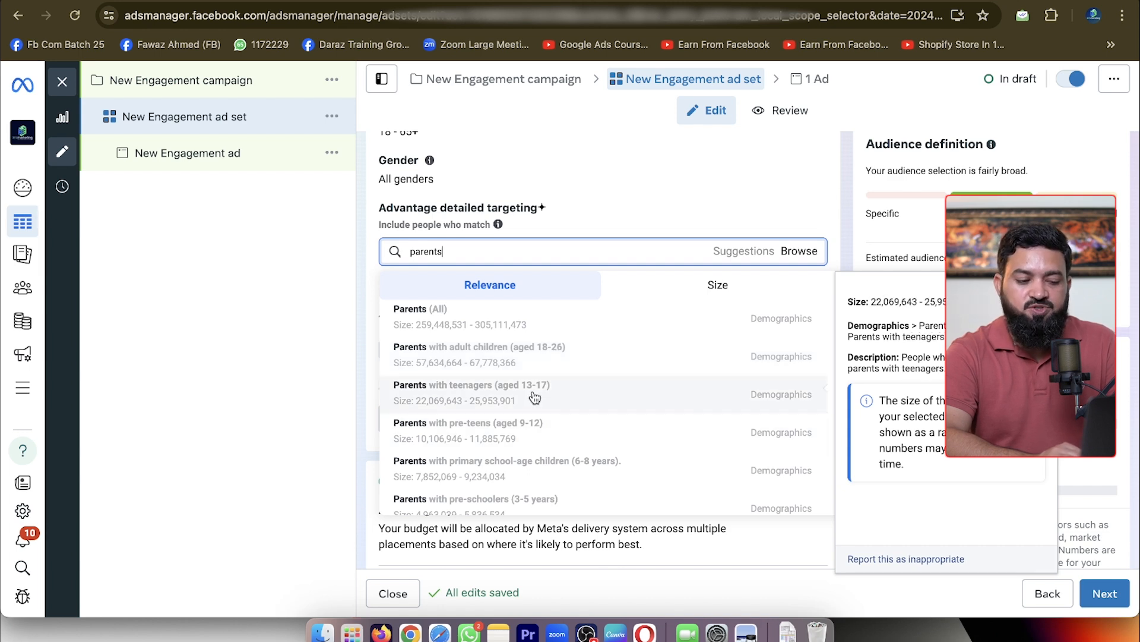
scroll(569, 471, down, 2)
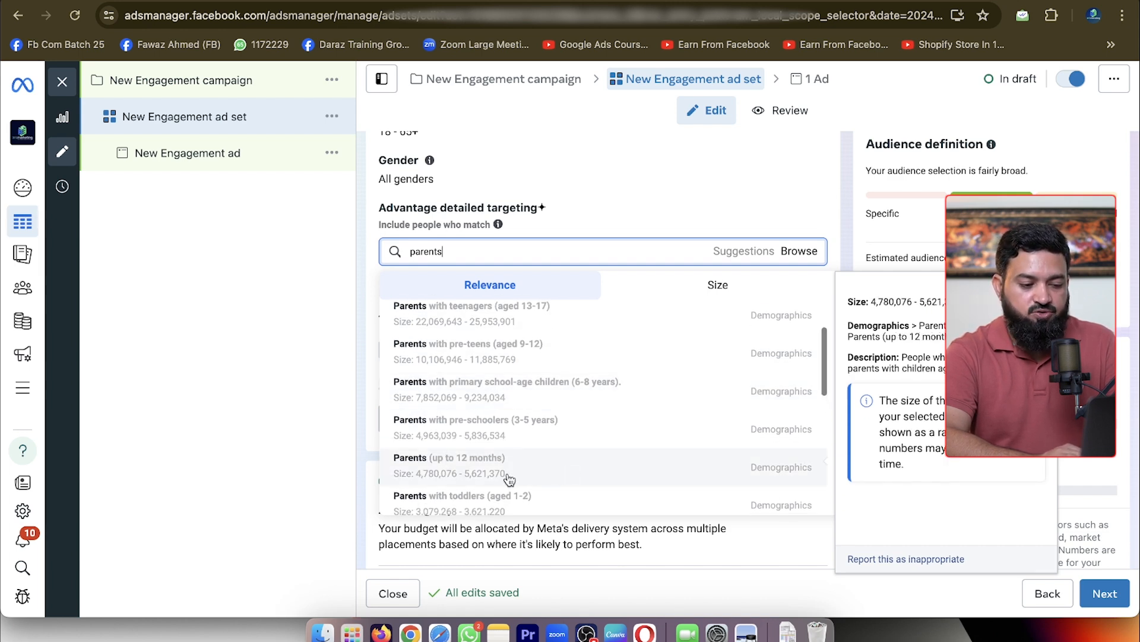
scroll(496, 482, down, 3)
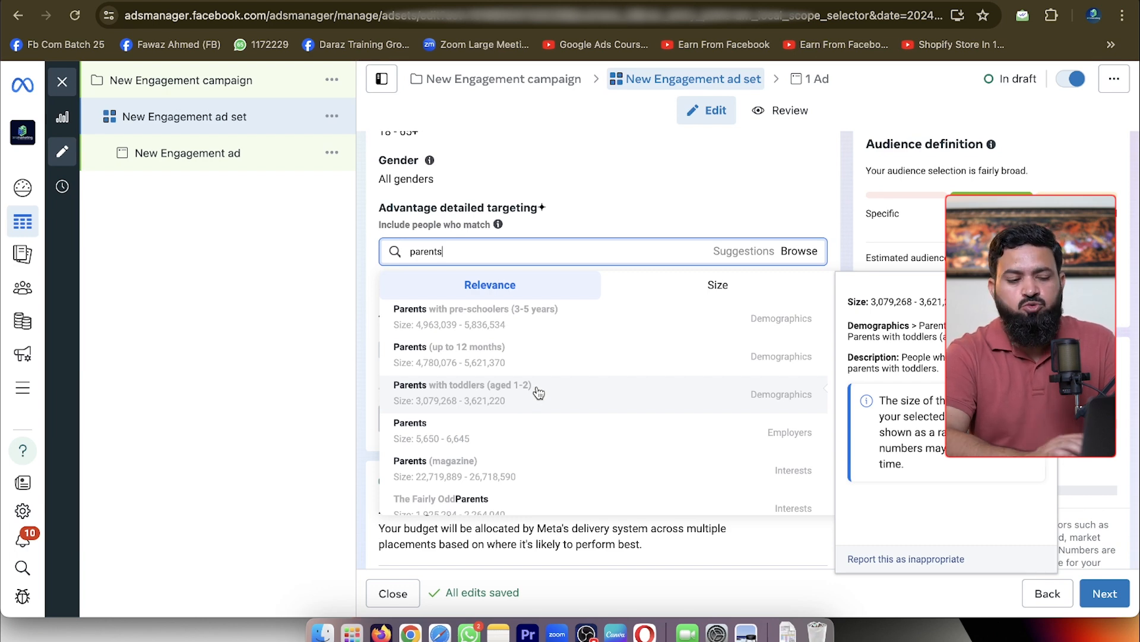
scroll(538, 392, up, 3)
scroll(547, 351, up, 1)
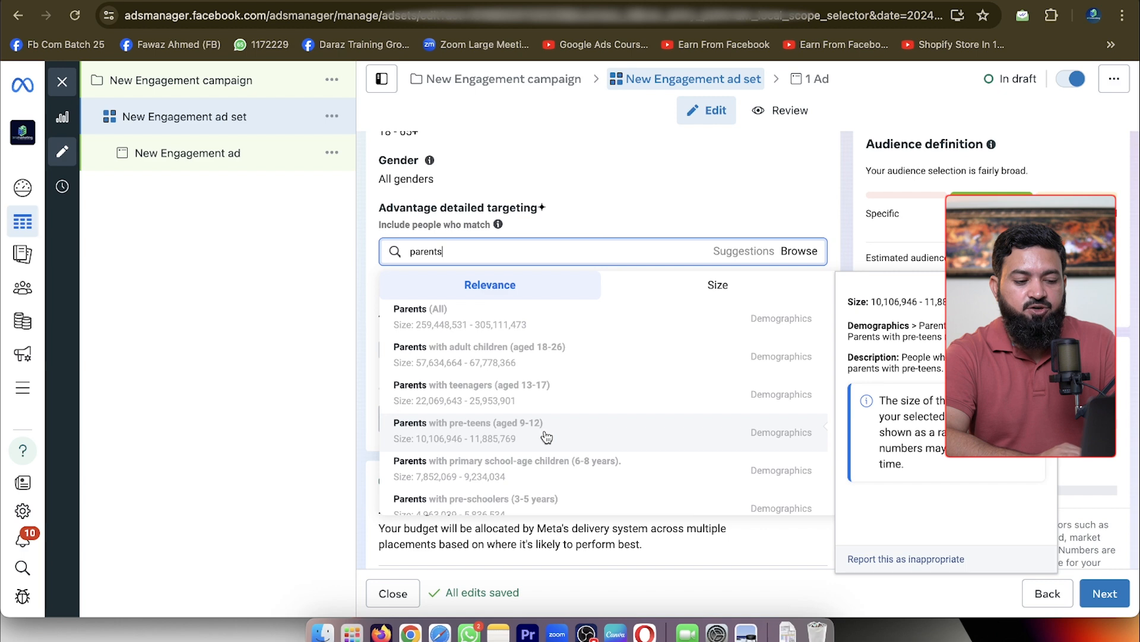
scroll(558, 493, down, 5)
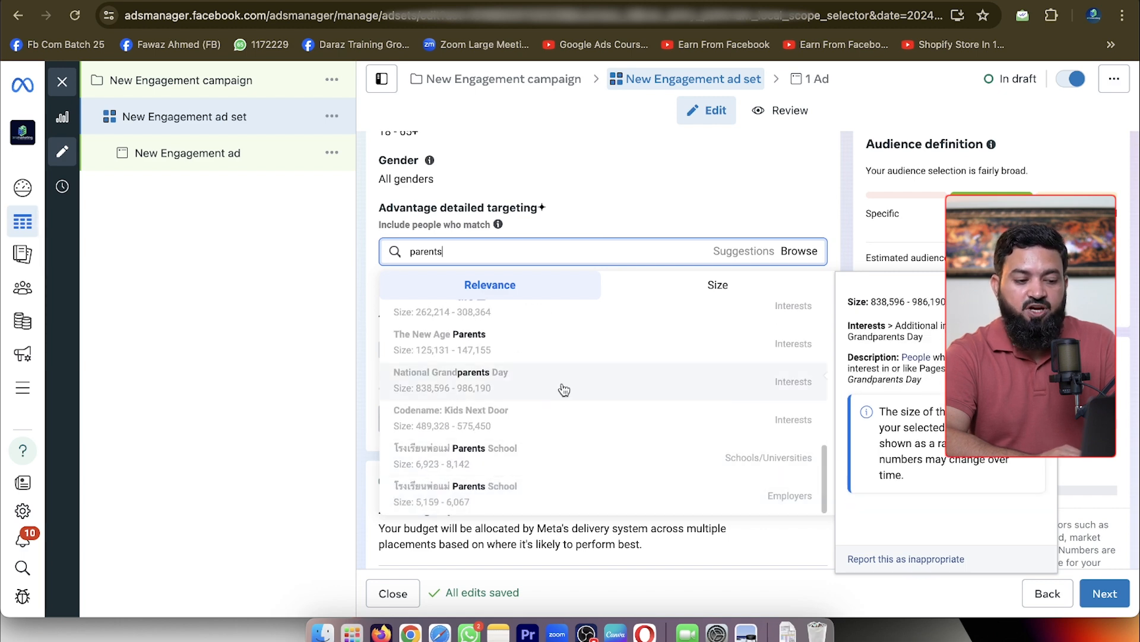
scroll(576, 404, up, 3)
scroll(584, 412, up, 2)
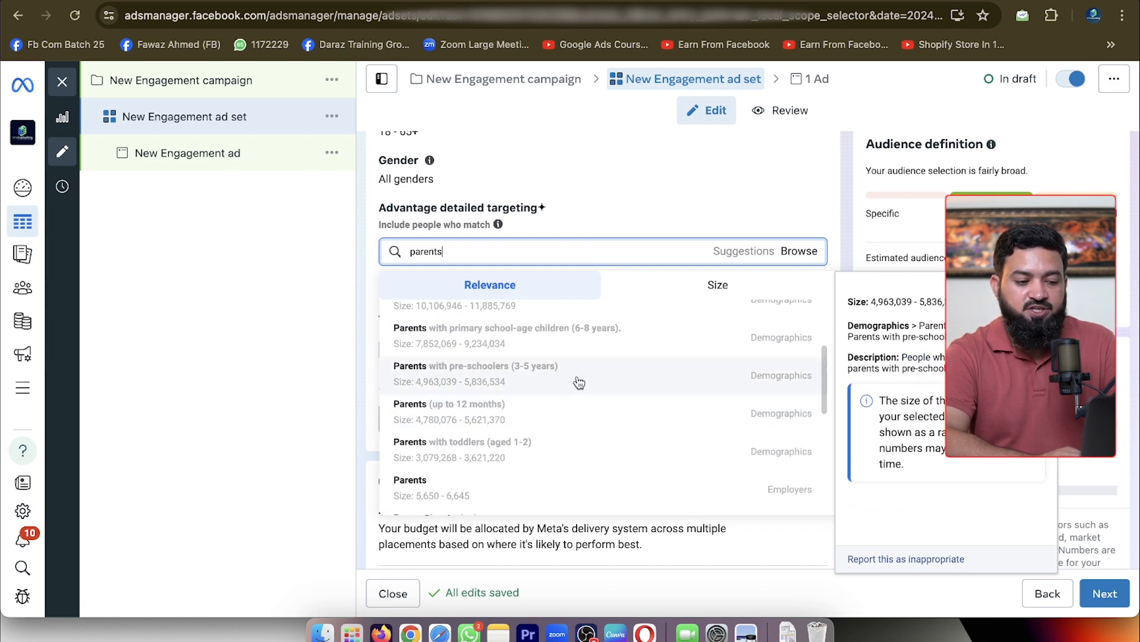
click(579, 380)
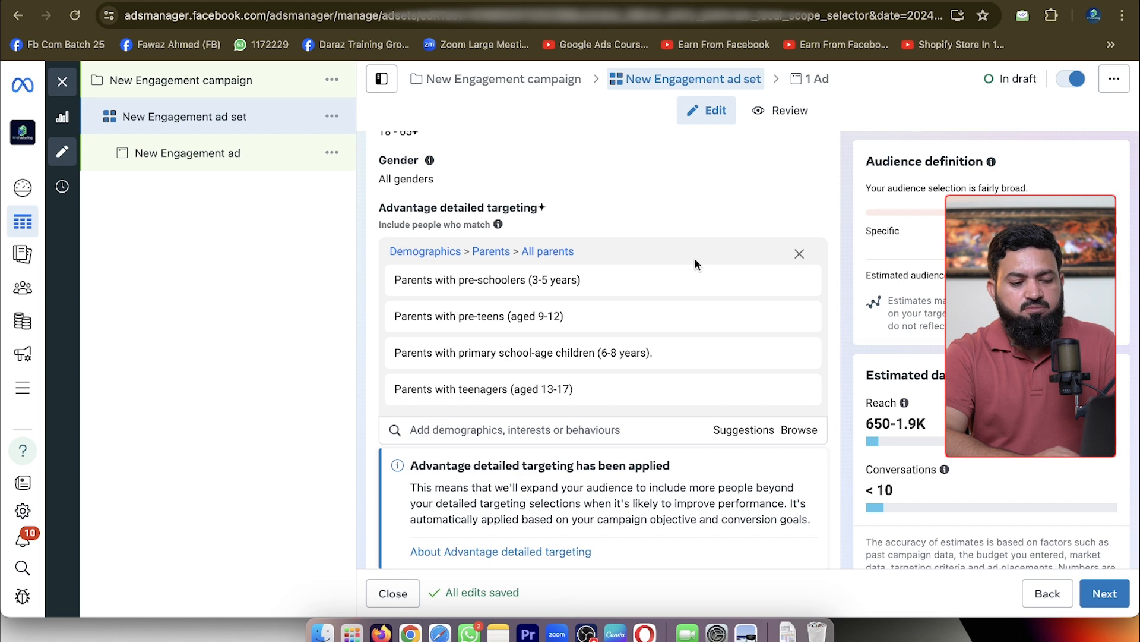
Add the interests Scarf and Shalwar kameez to the detailed targeting
click(611, 429)
text(scarf)
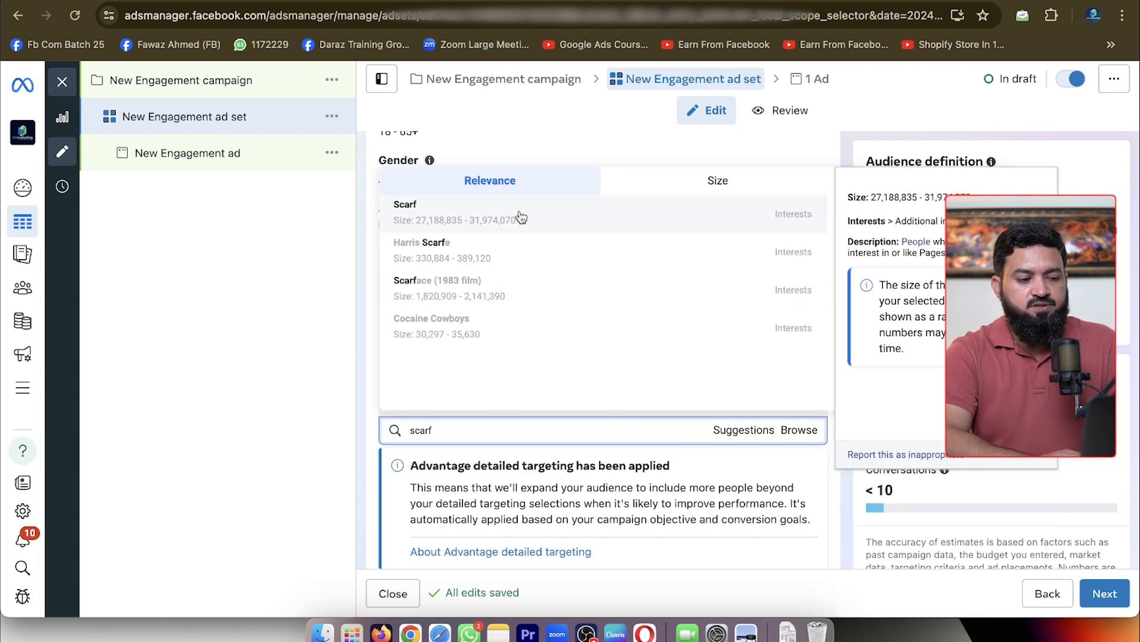
click(521, 217)
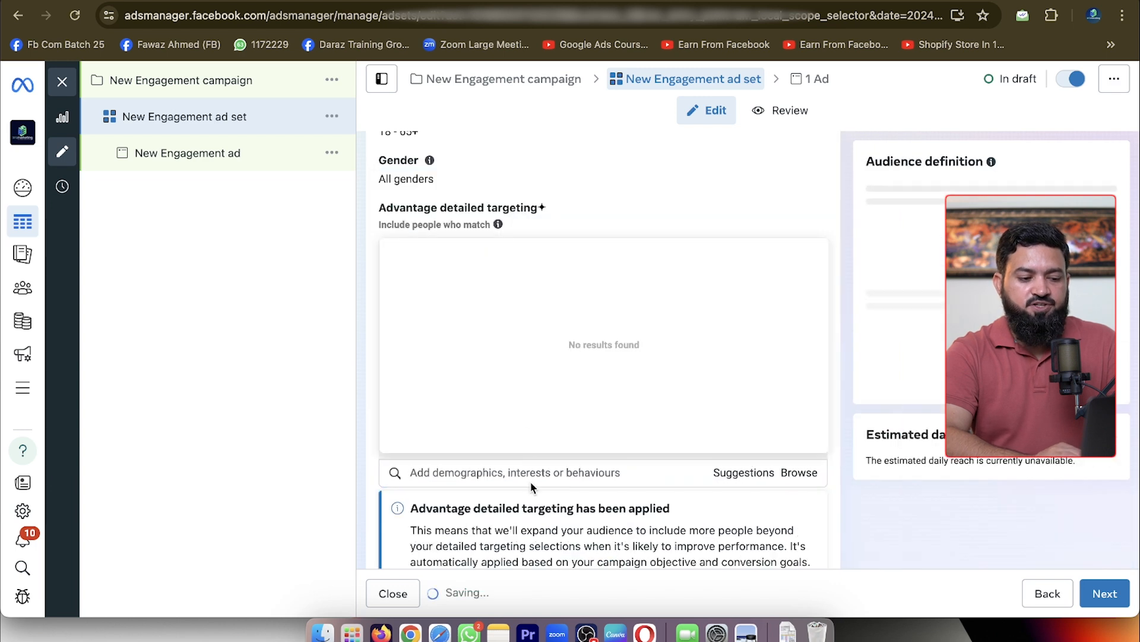
text(sha)
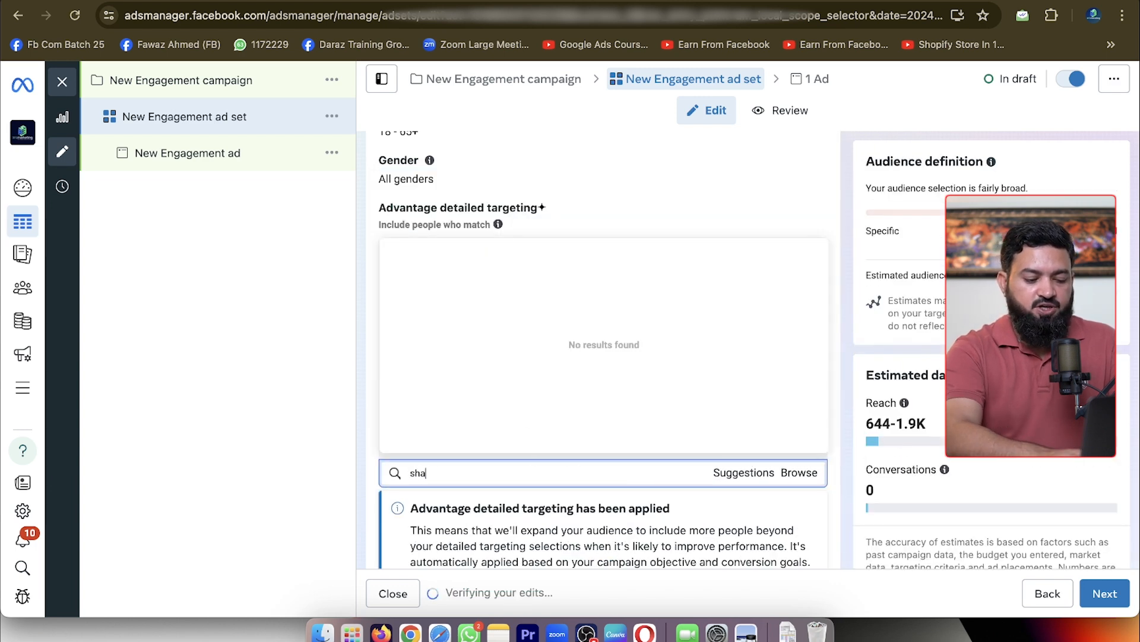
text(lwar)
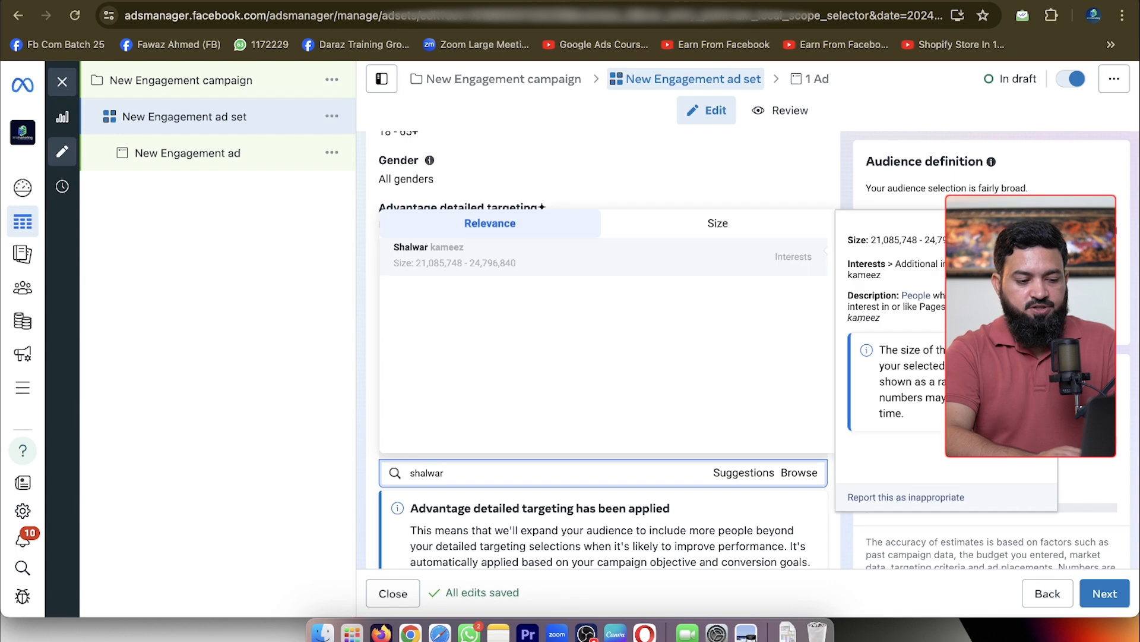
click(622, 262)
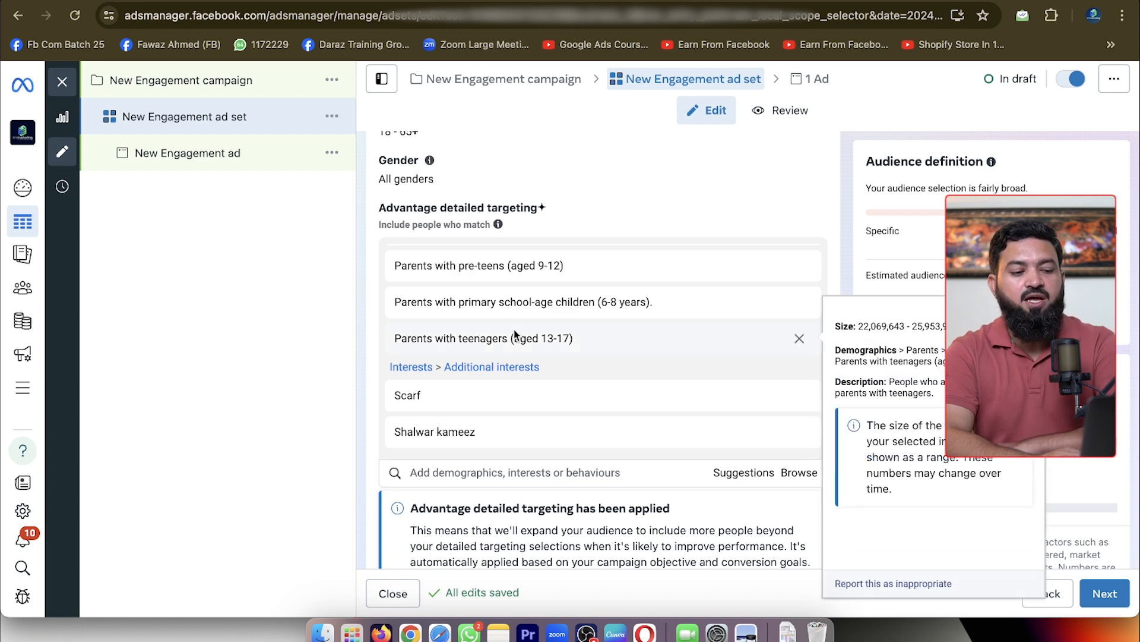
scroll(568, 304, up, 1)
scroll(568, 302, up, 1)
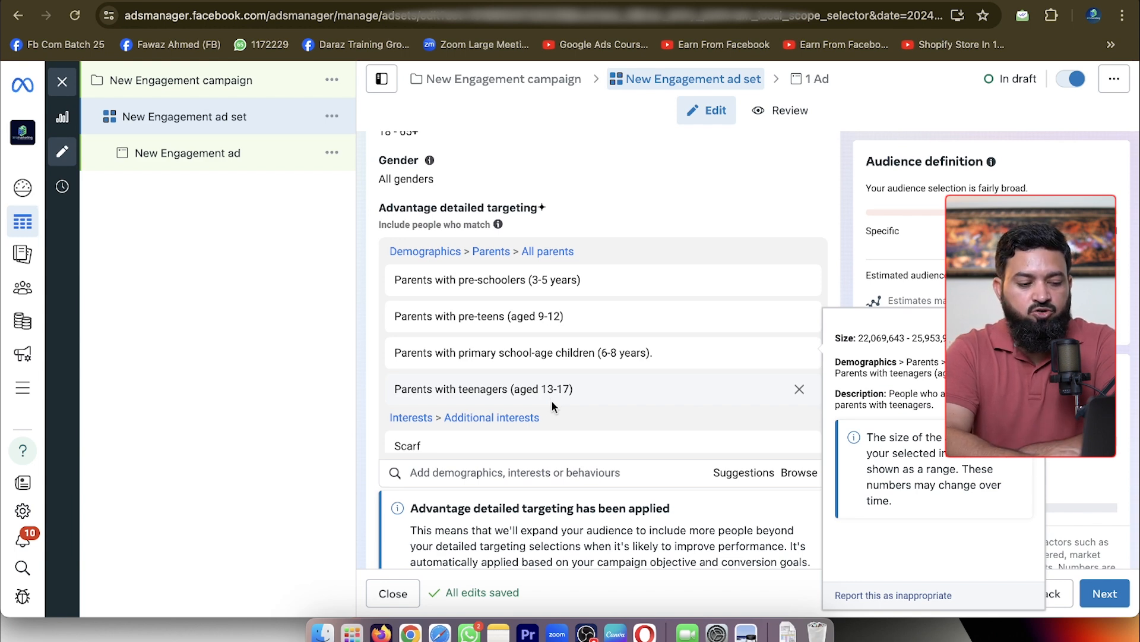
scroll(576, 363, down, 1)
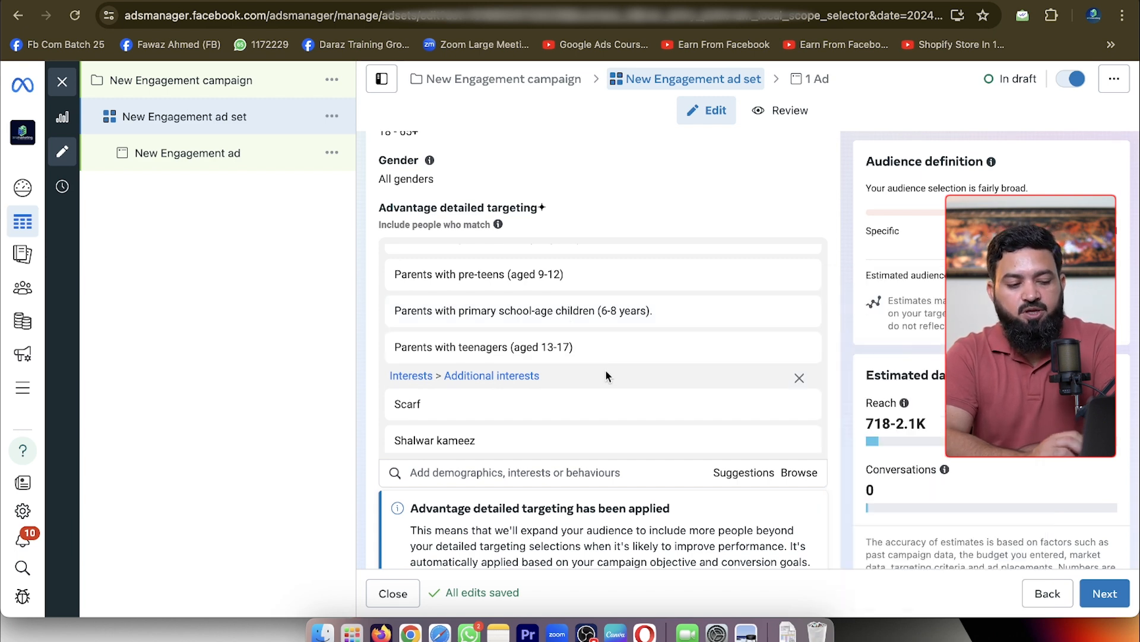
scroll(713, 409, down, 1)
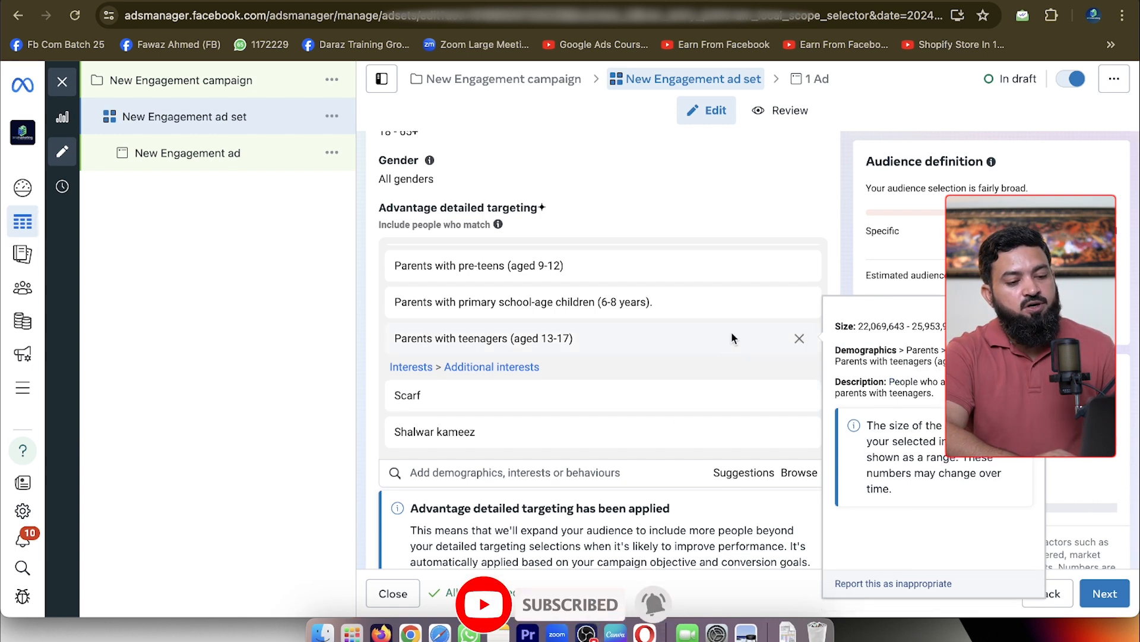
mouse_move(735, 297)
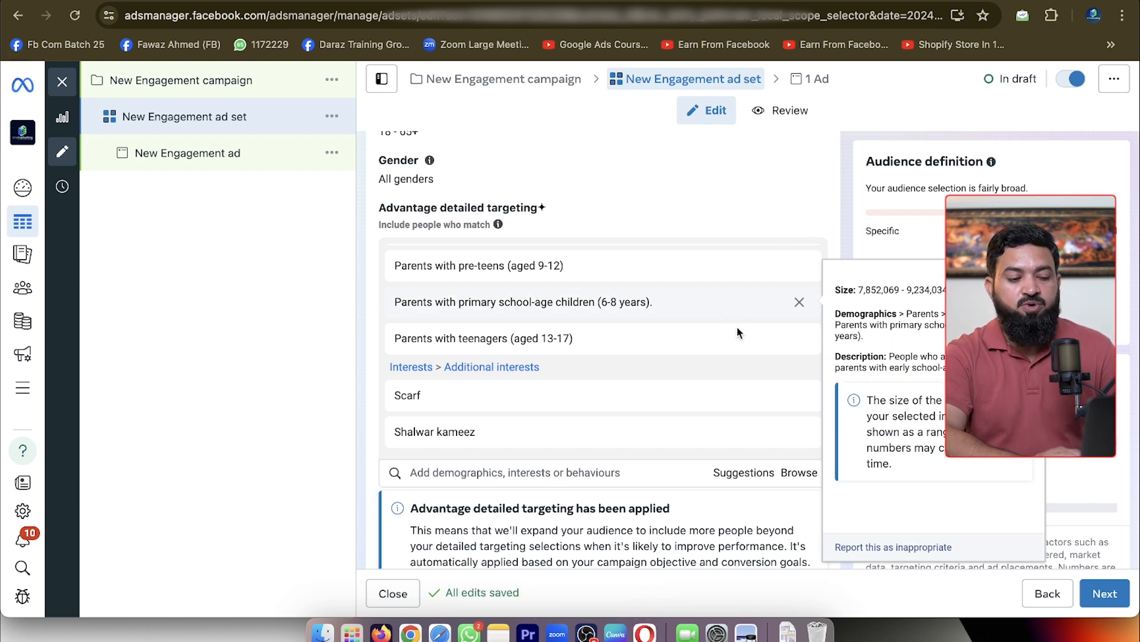
Change the ad set to Manual placements and exclude the Audience Network platform
scroll(707, 360, down, 5)
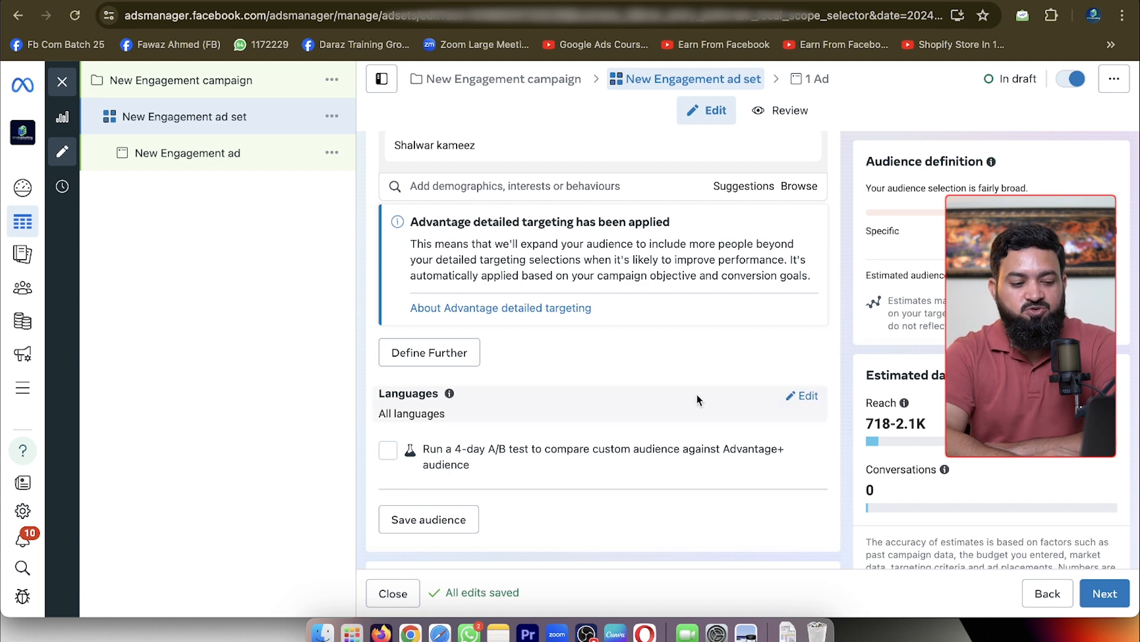
scroll(700, 386, down, 3)
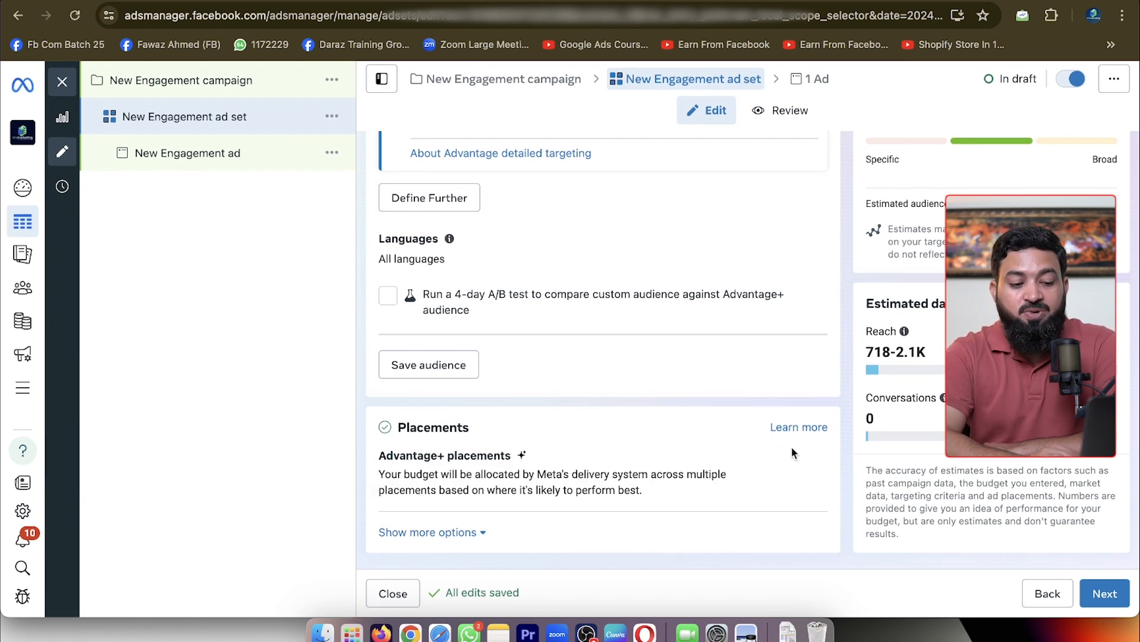
click(811, 464)
scroll(589, 460, down, 1)
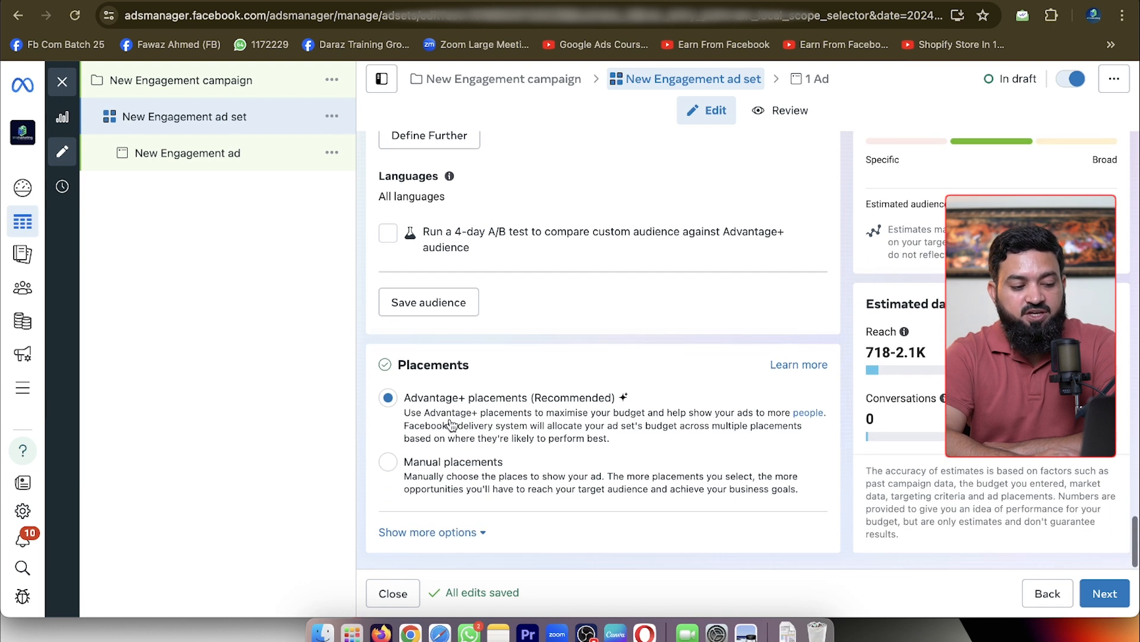
click(388, 461)
scroll(562, 424, down, 2)
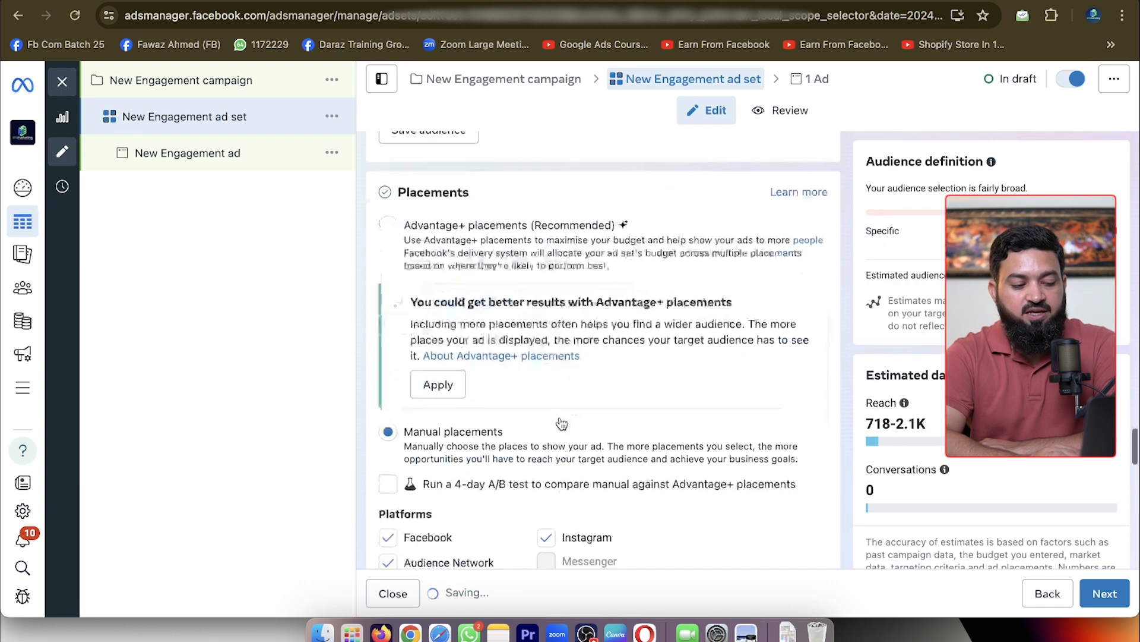
scroll(562, 424, down, 2)
click(388, 435)
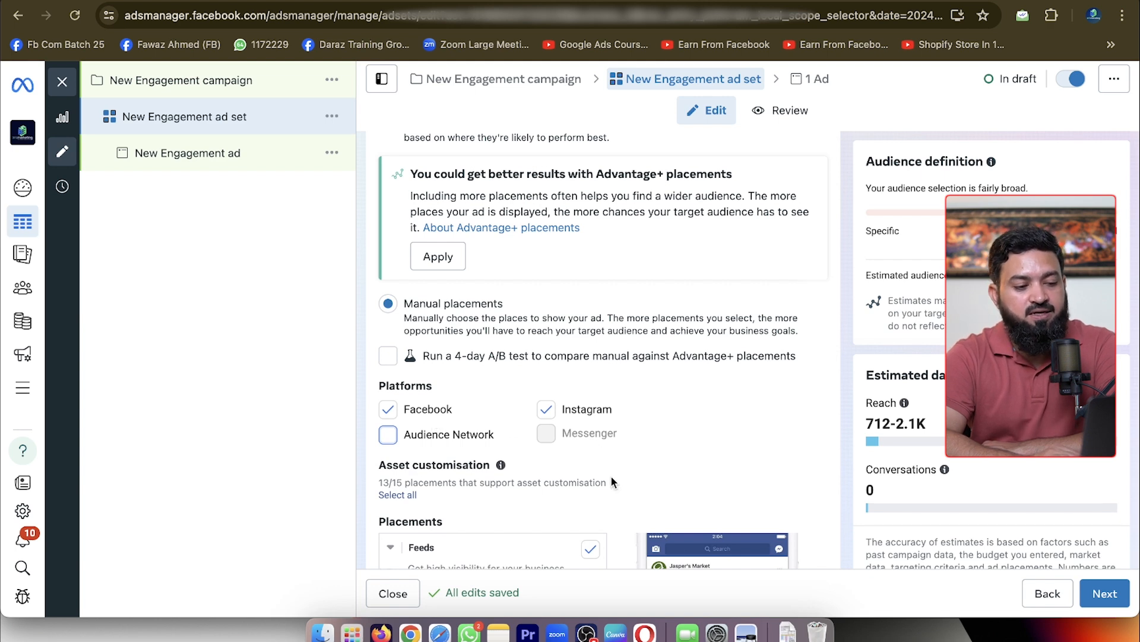
Add Urdu to the audience languages
scroll(611, 476, up, 7)
scroll(611, 477, up, 1)
mouse_move(769, 307)
click(809, 305)
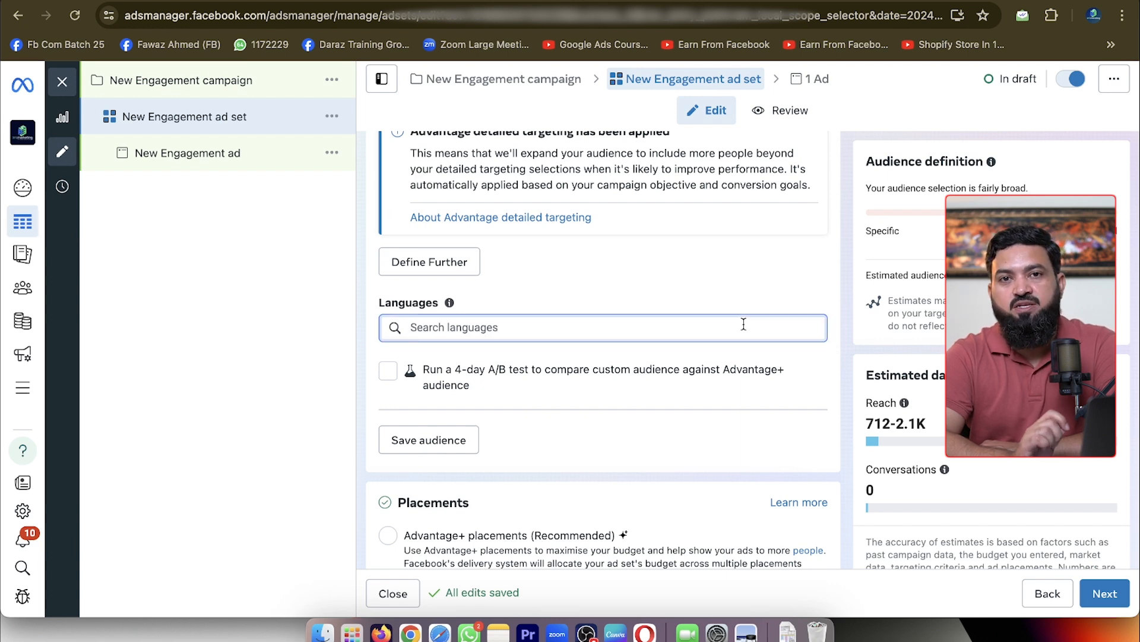
text(urdu)
click(704, 355)
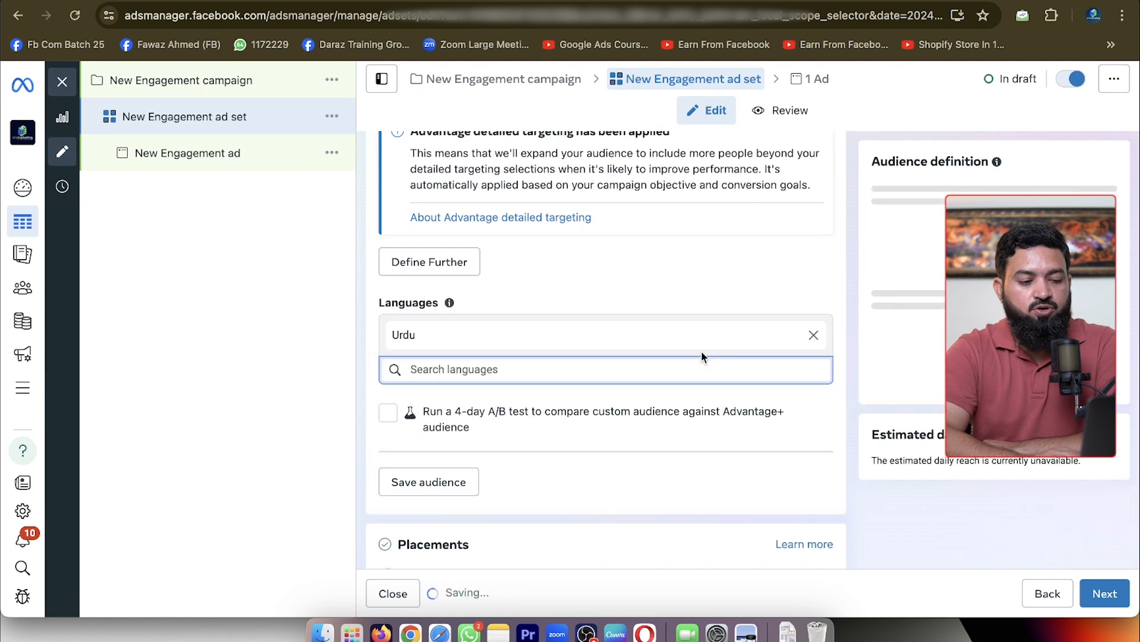
Add Hindi as a second audience language
text(huindi)
key(BackSpace)
key(BackSpace)
key(BackSpace)
text(indi)
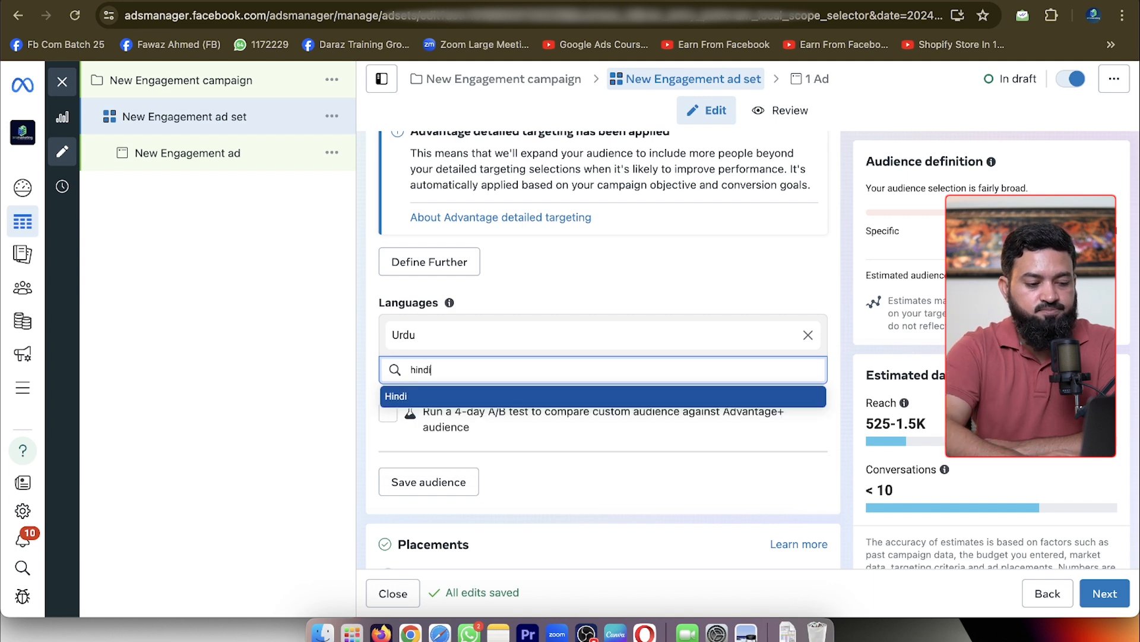
click(677, 396)
Add Punjabi and Pashto to the audience languages and continue to the ad-level setup
text(pun)
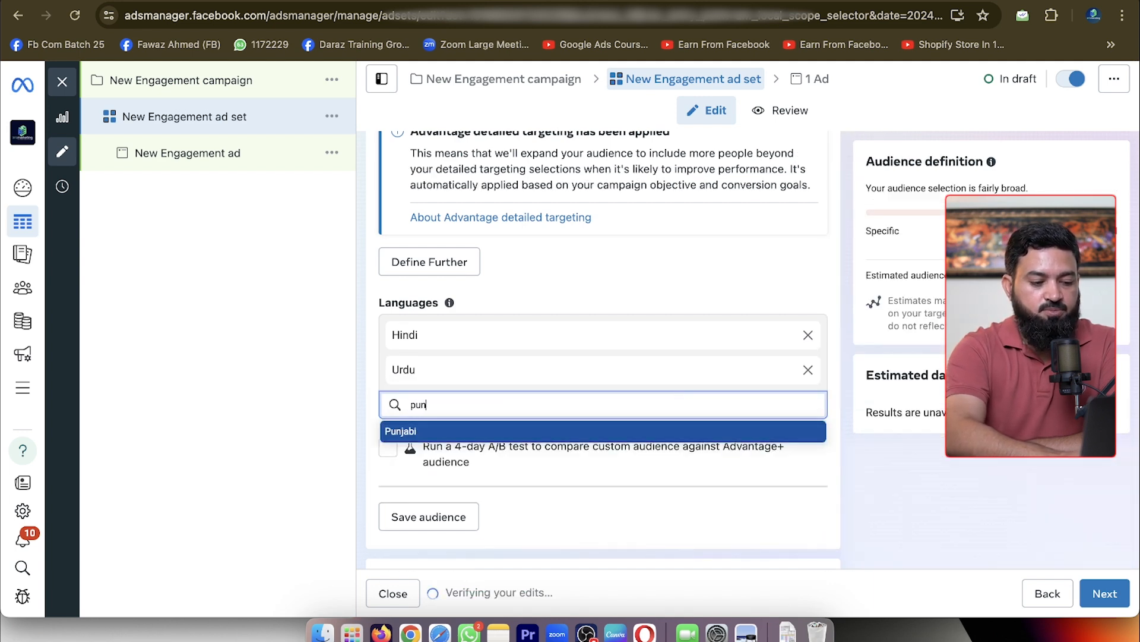
click(670, 430)
text(p)
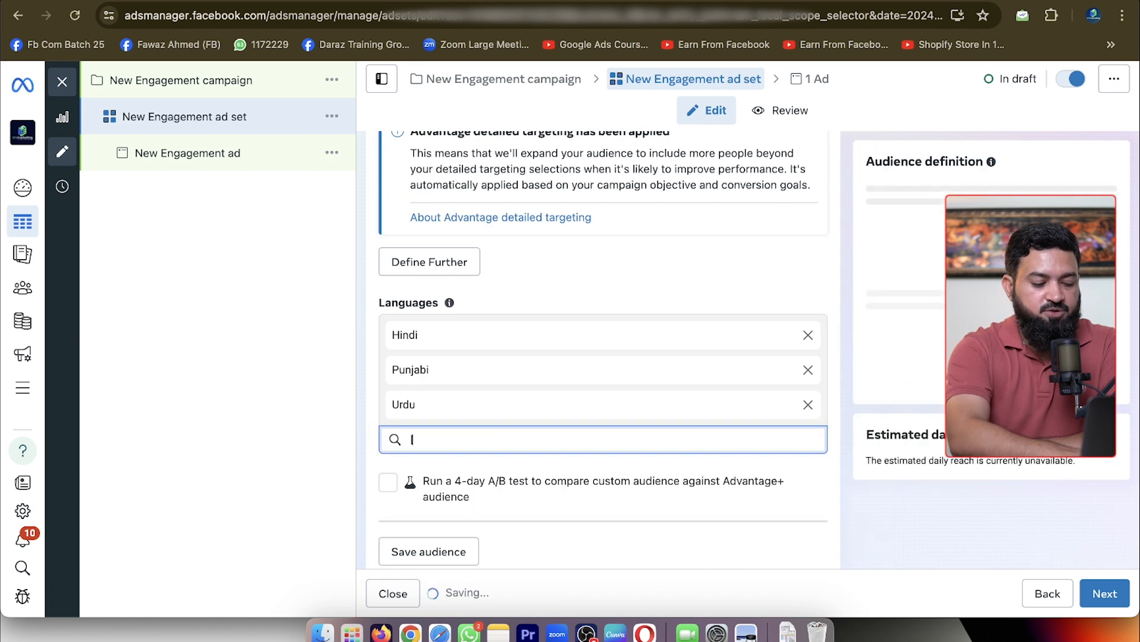
text(asht)
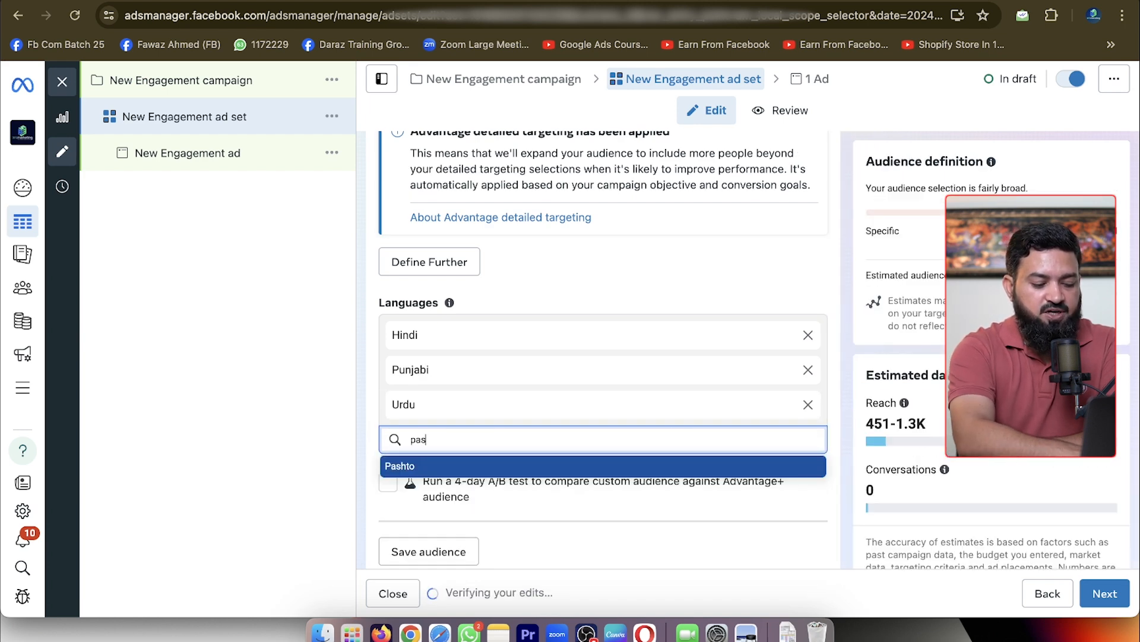
click(654, 467)
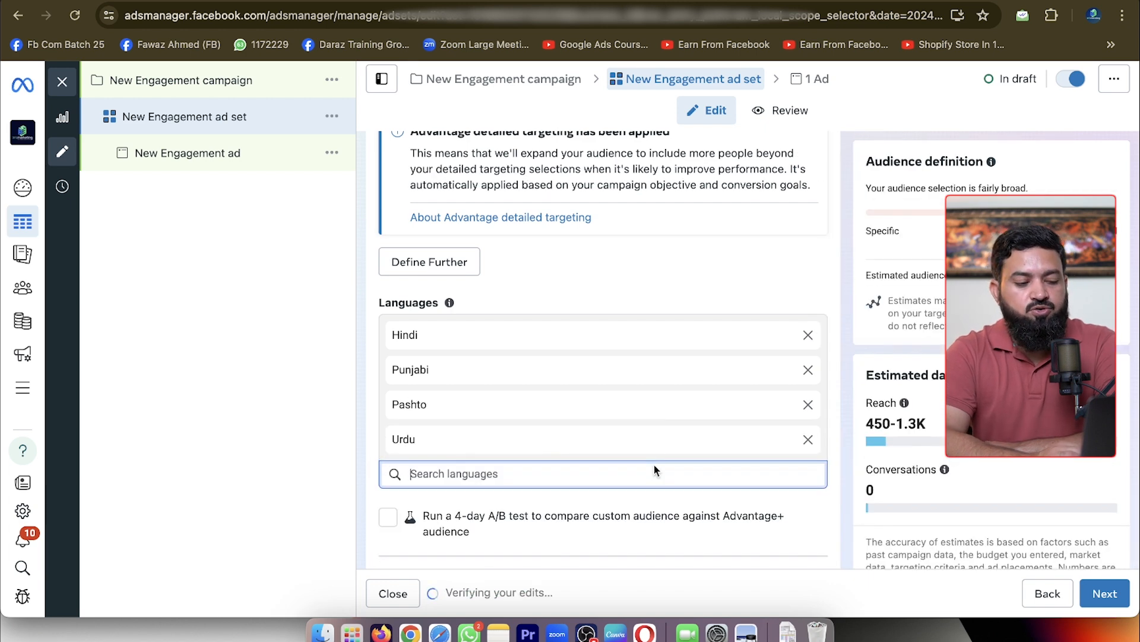
click(1104, 594)
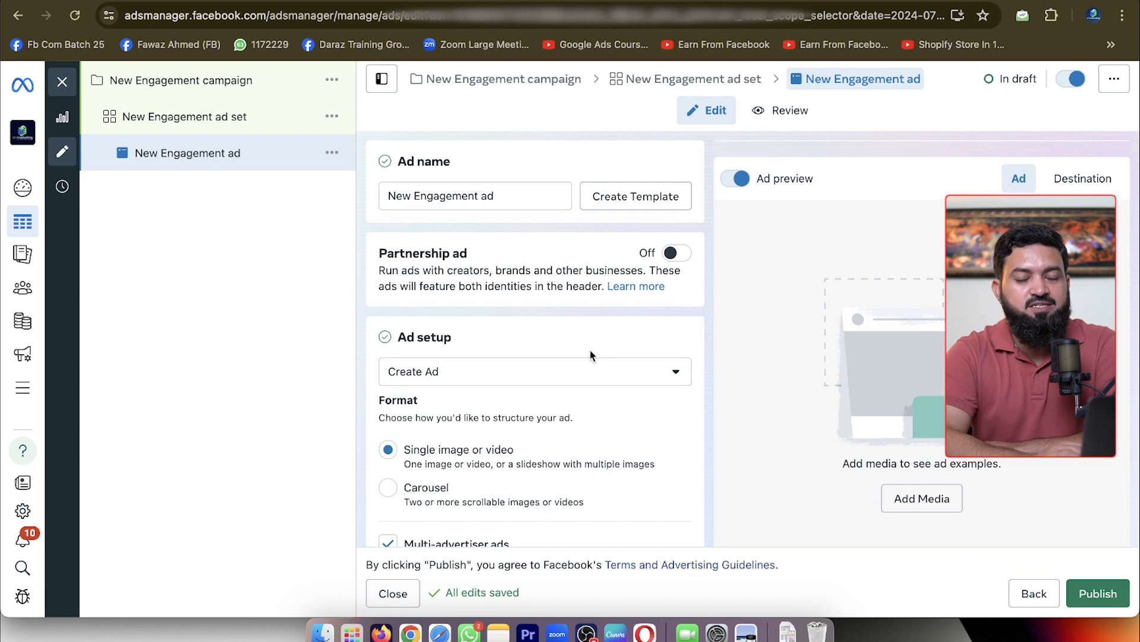
Set the ad setup to use an existing post instead of creating a new ad
scroll(591, 357, down, 2)
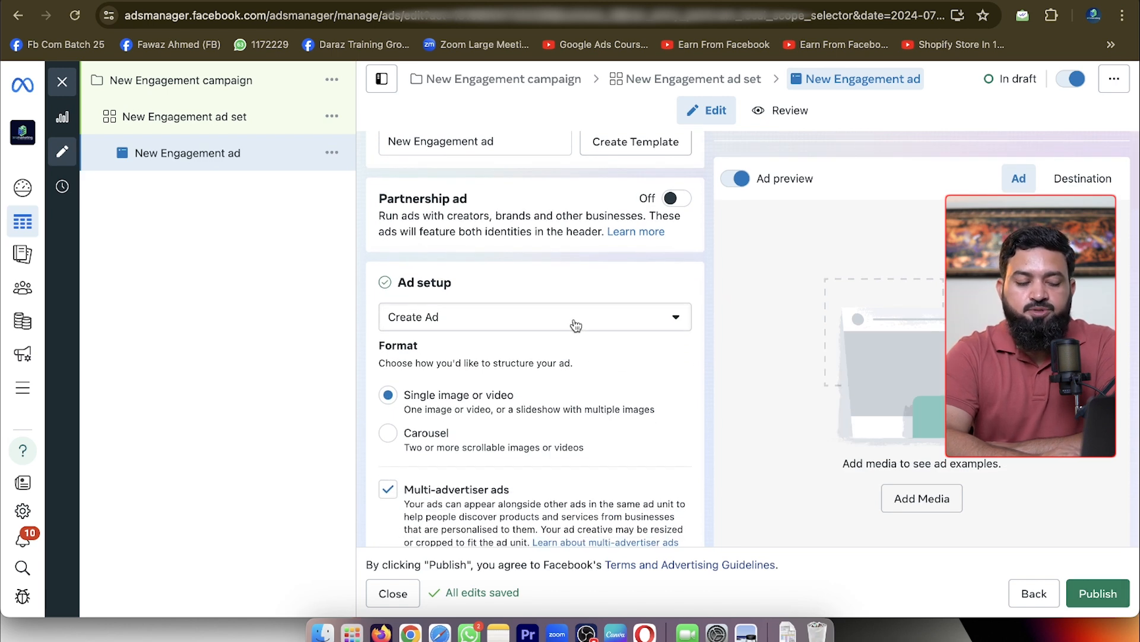
click(575, 325)
click(527, 384)
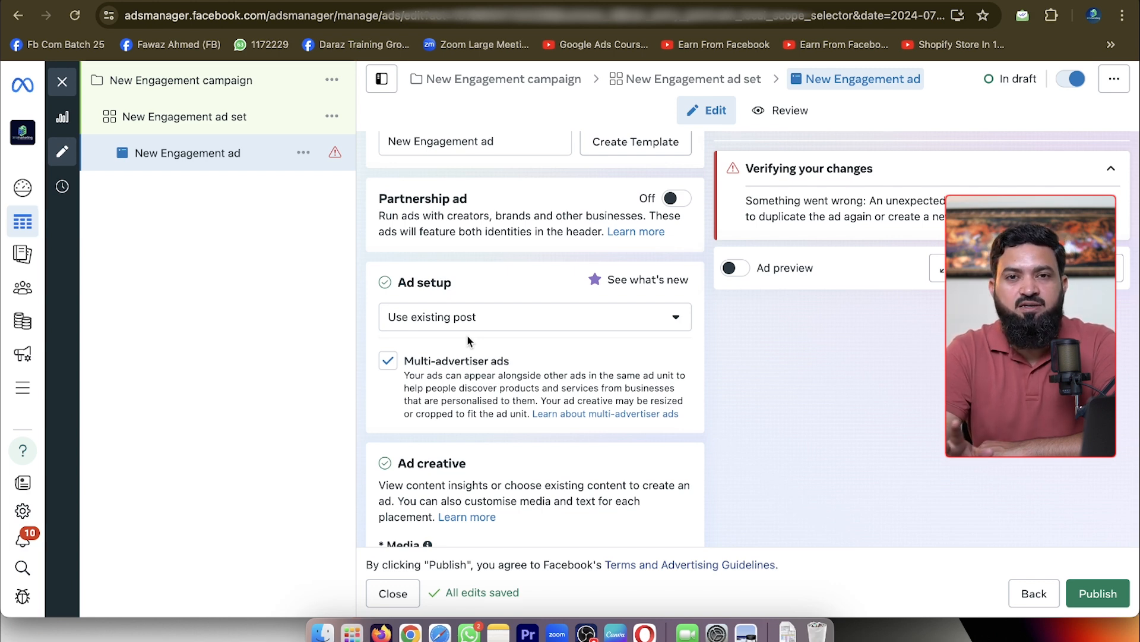
click(491, 328)
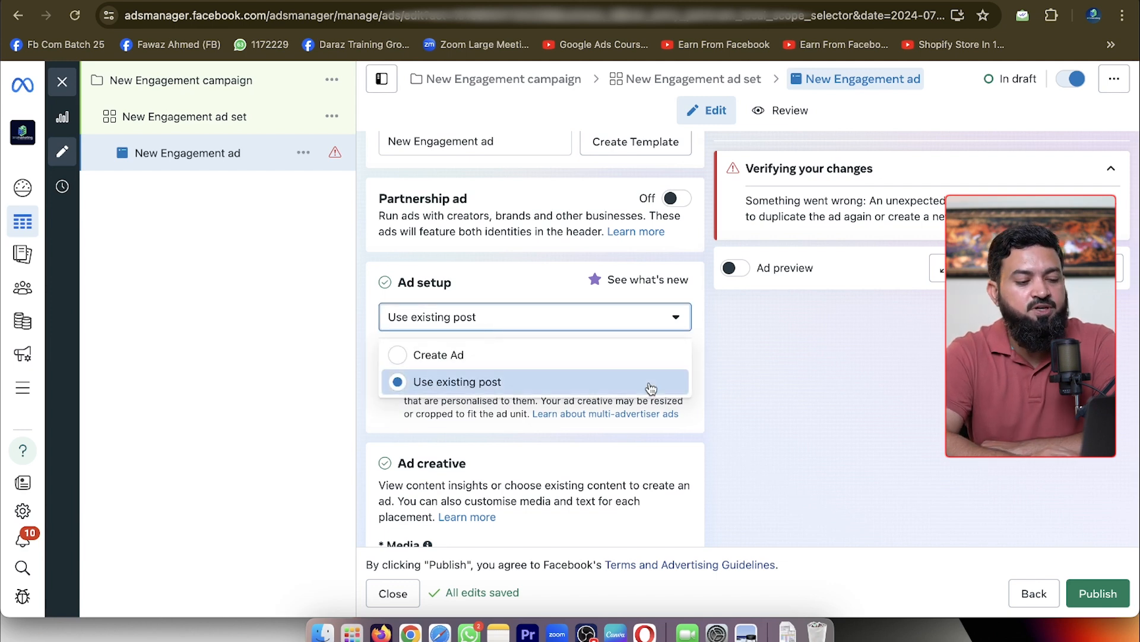
click(753, 380)
Choose the published Facebook feed photo post from 30 Jul 2024 as the ad's media
scroll(580, 324, down, 6)
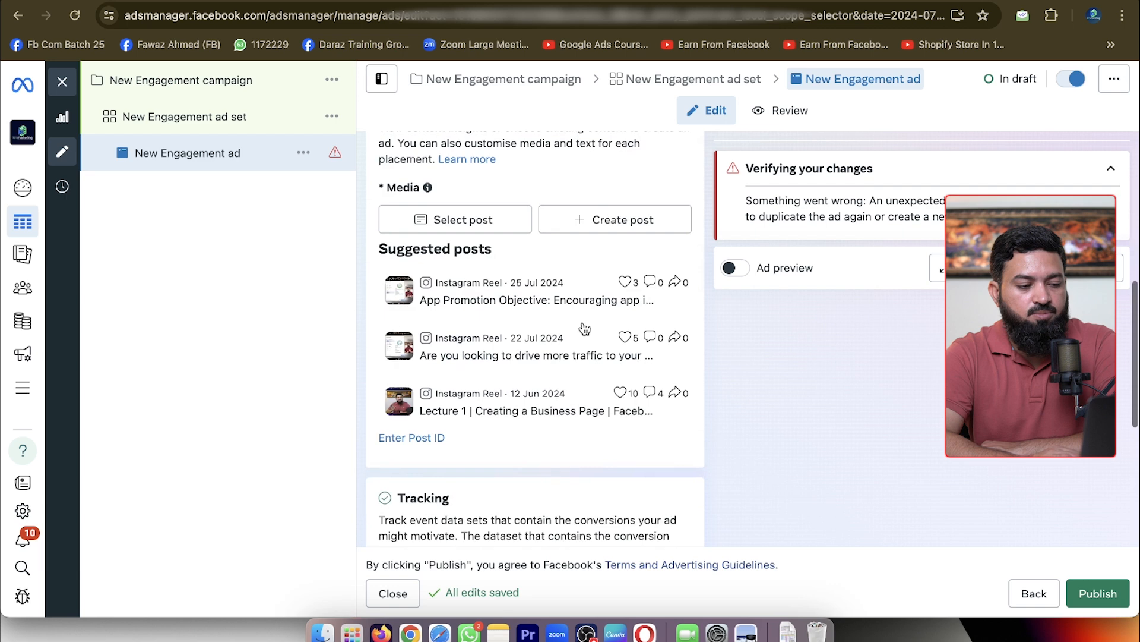
click(478, 201)
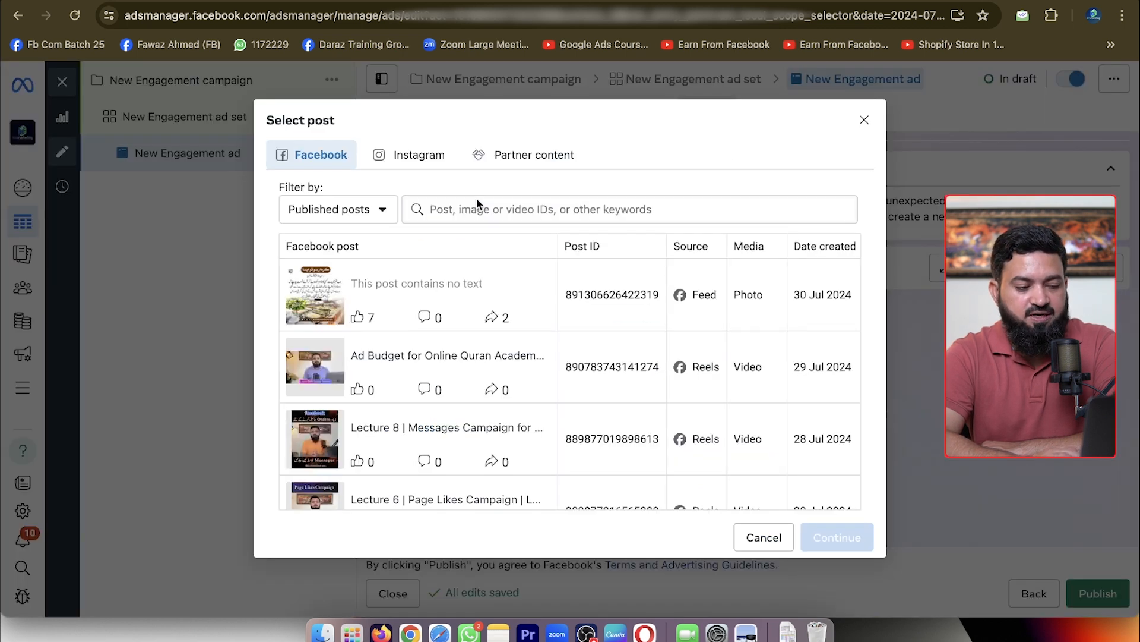
click(441, 299)
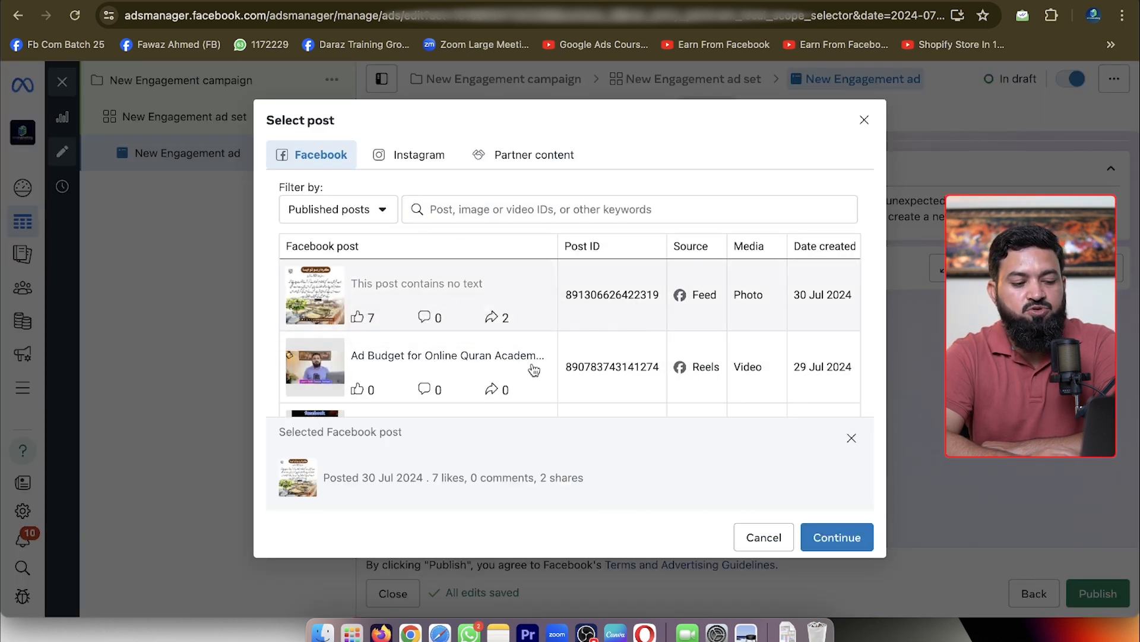
click(837, 537)
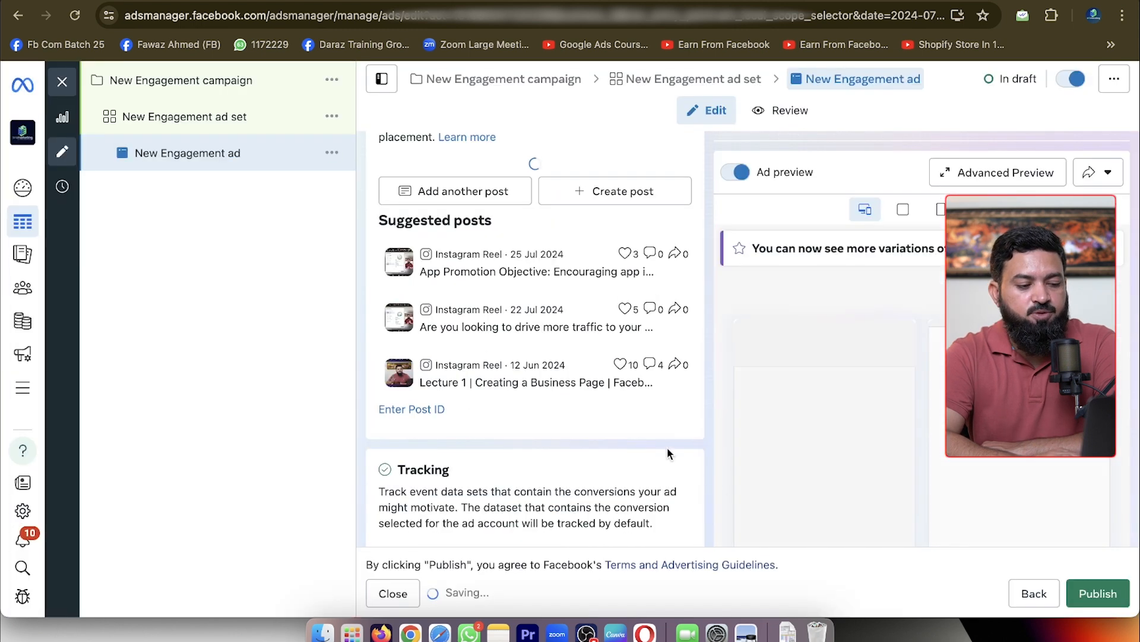
Review the ad's call-to-action and tracking settings and close the draft editor to return to the campaigns list
scroll(611, 412, down, 5)
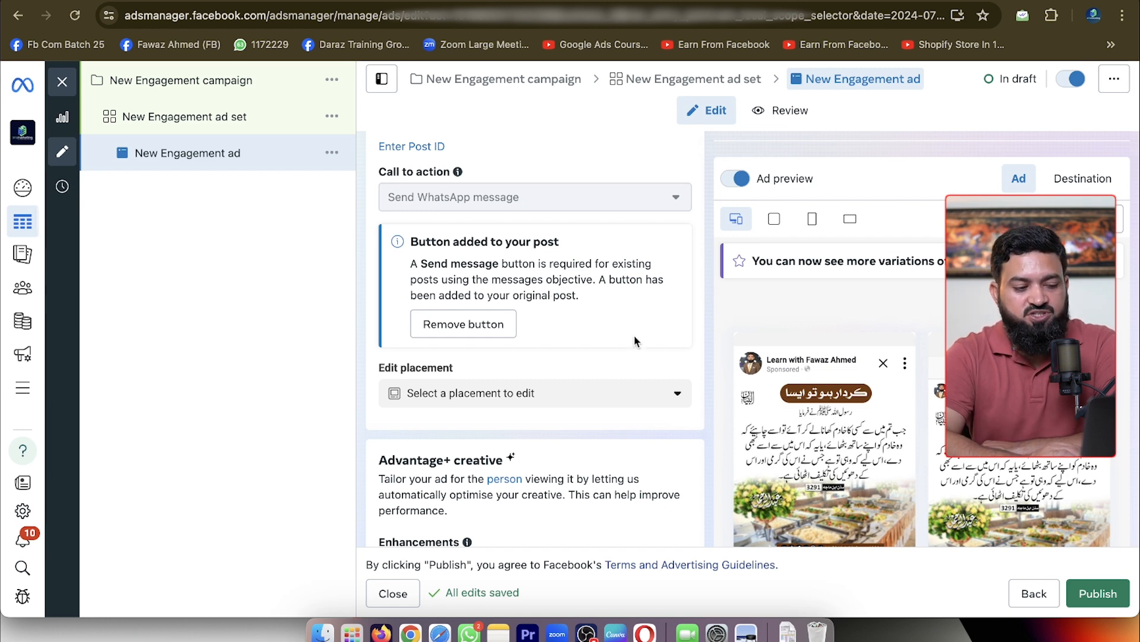
scroll(633, 335, down, 5)
scroll(608, 324, down, 8)
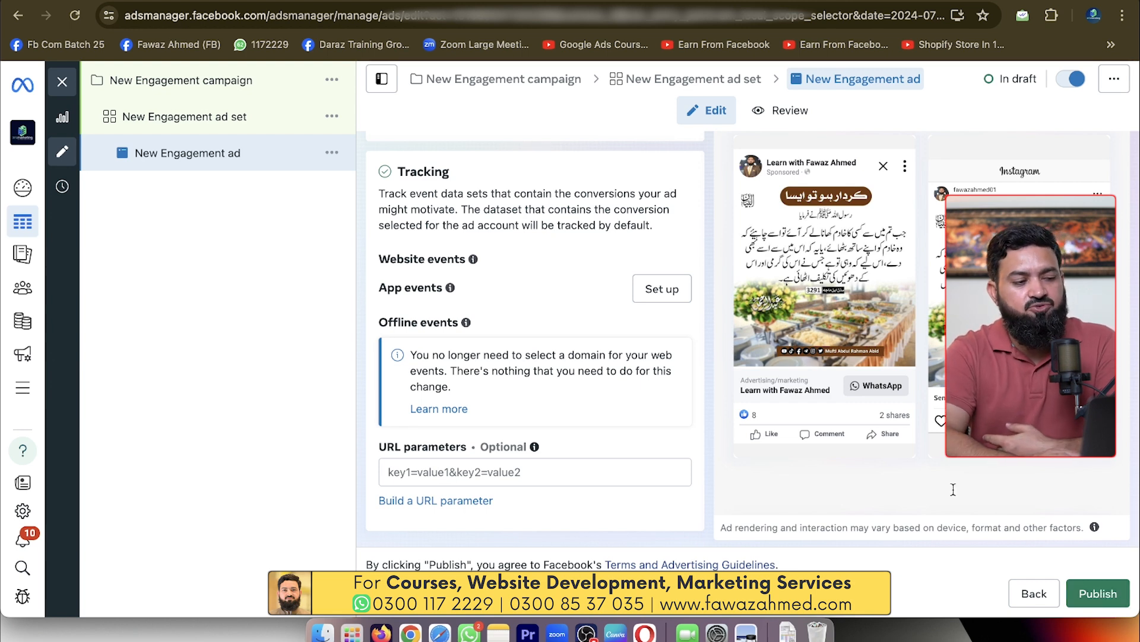
click(62, 84)
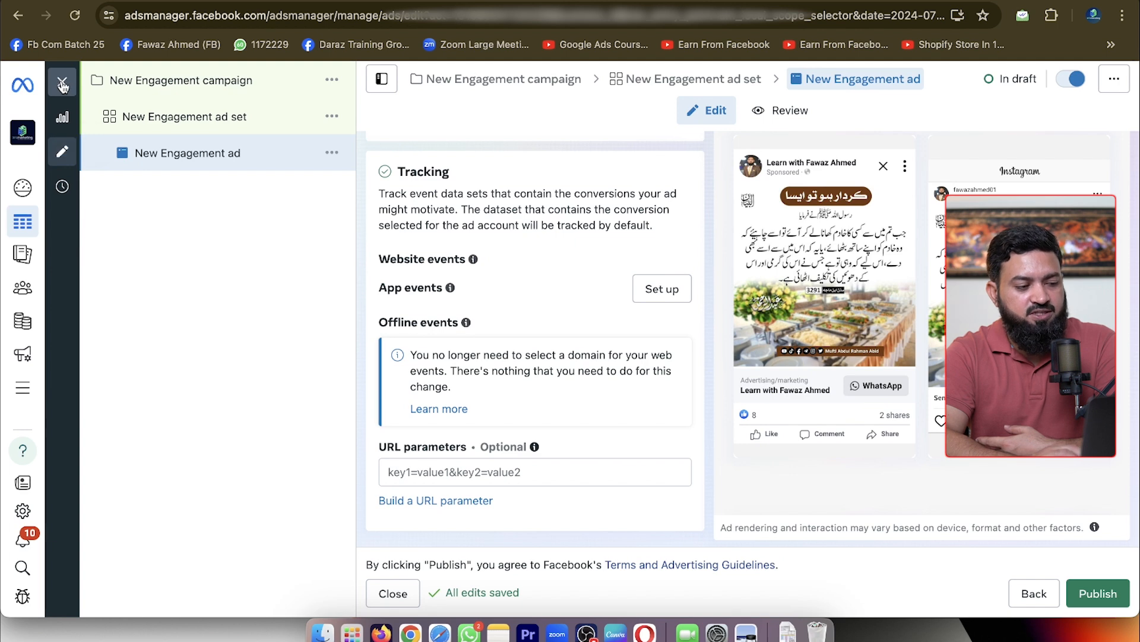
click(217, 178)
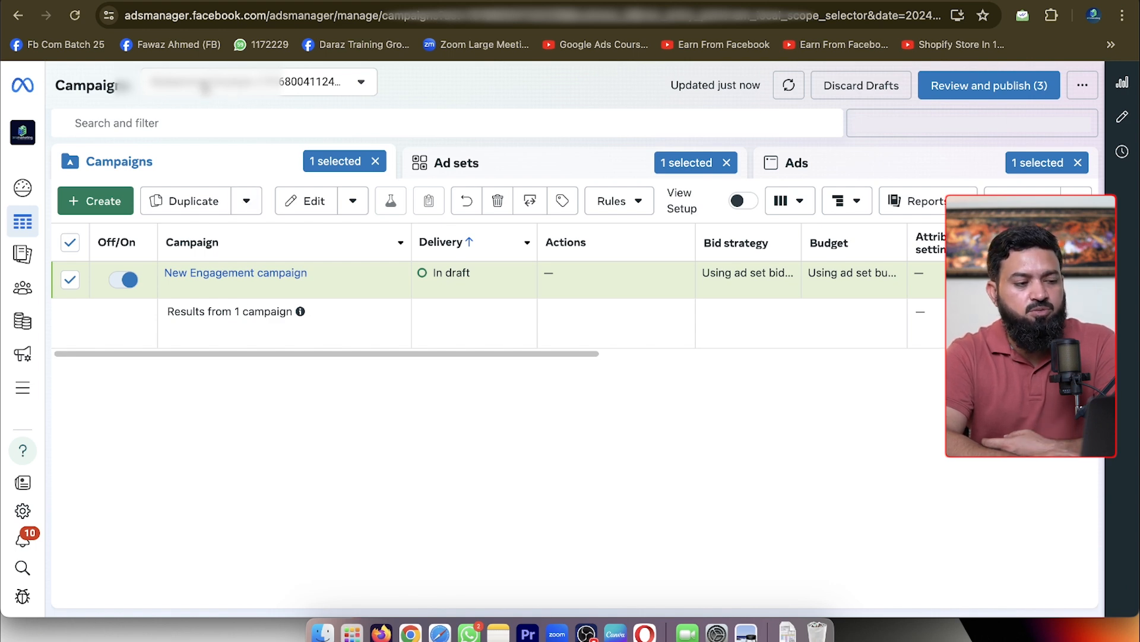
Switch to the Facebook Page's Insights and examine the audience's age and gender breakdown, including the share of women
click(240, 1)
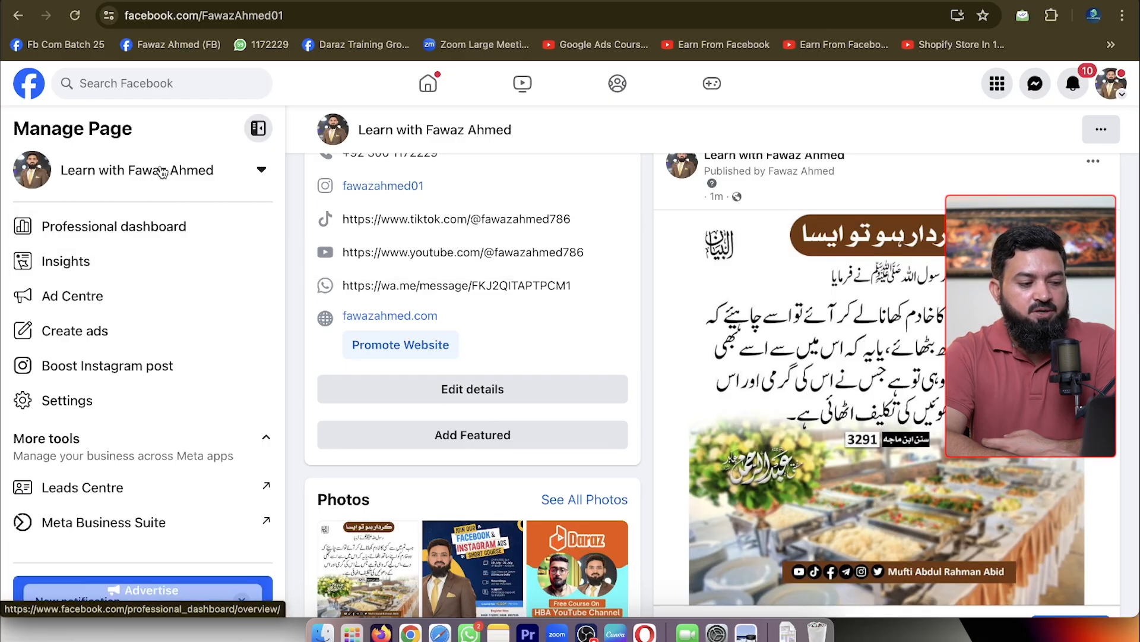
click(77, 262)
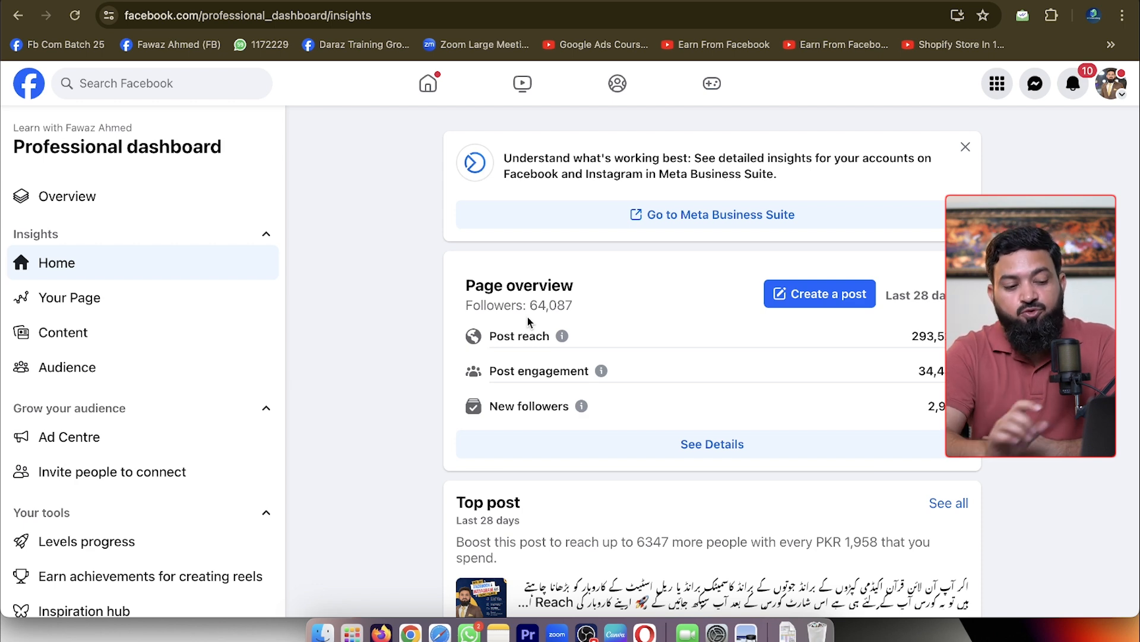
scroll(669, 413, down, 10)
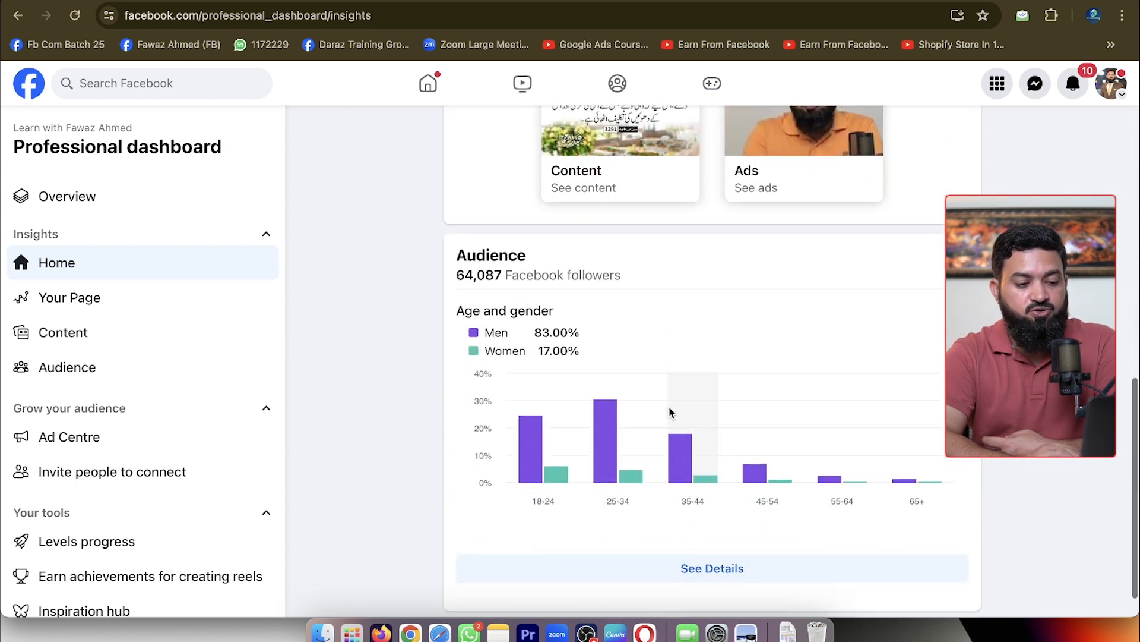
scroll(659, 407, down, 1)
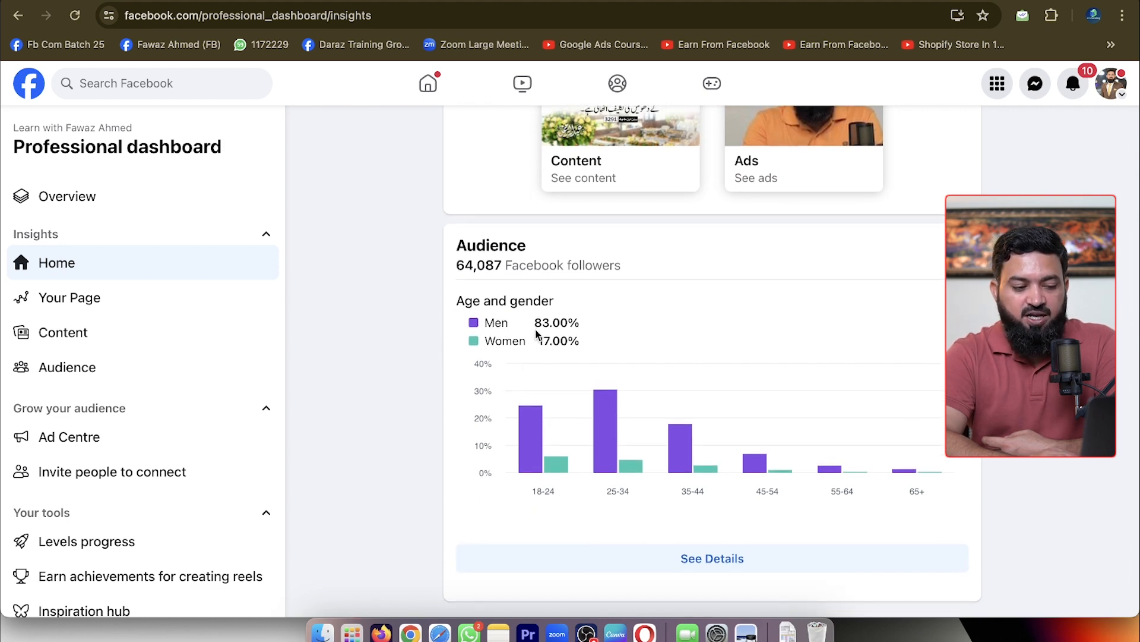
drag(534, 324, 586, 347)
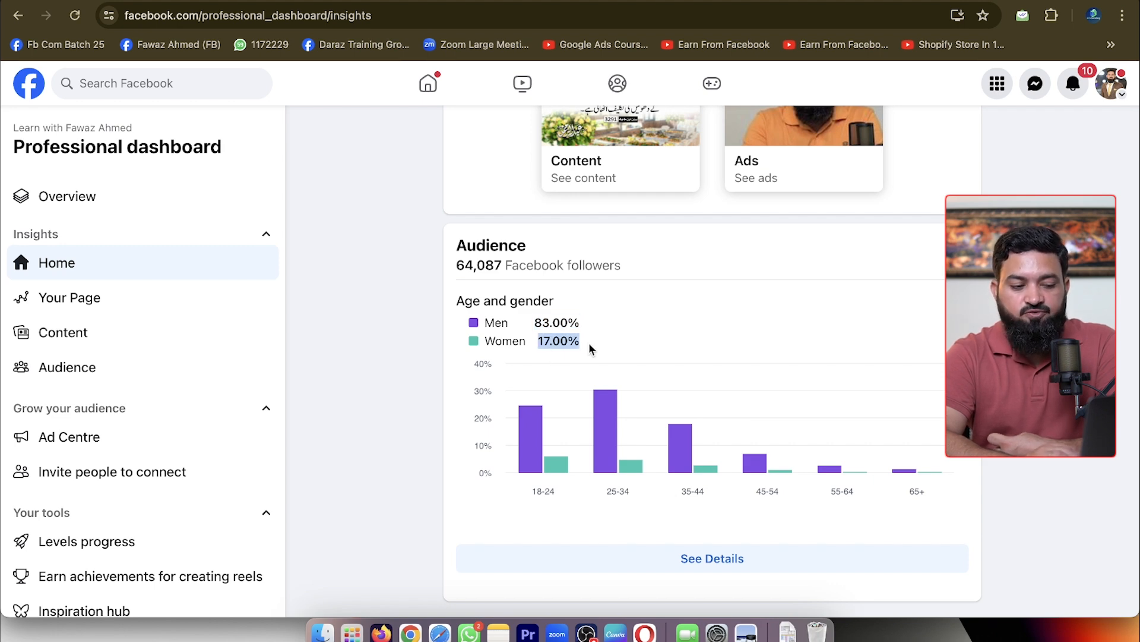